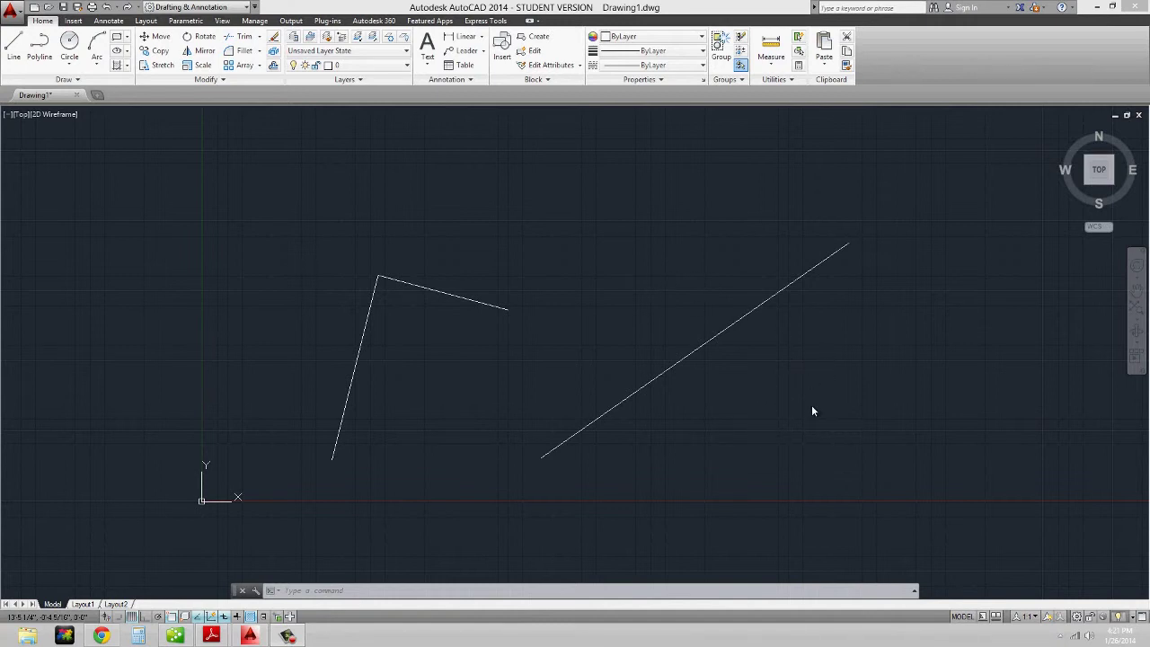
Window-select the bent two-segment line and the long diagonal line, then erase them with E.
click(783, 398)
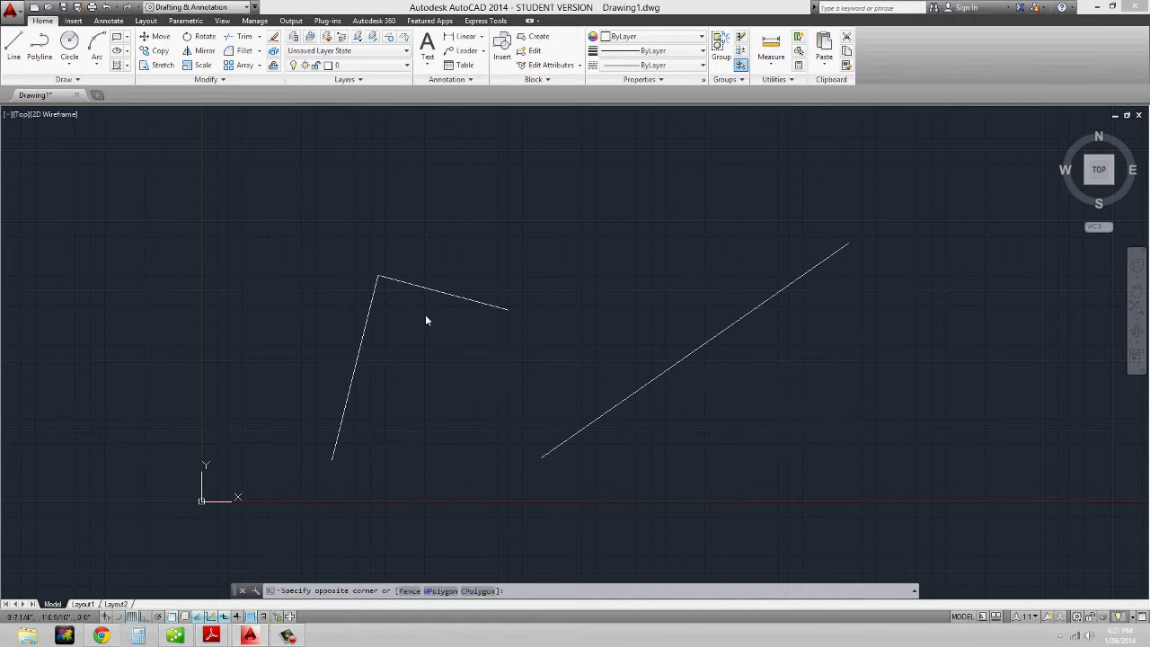
click(325, 284)
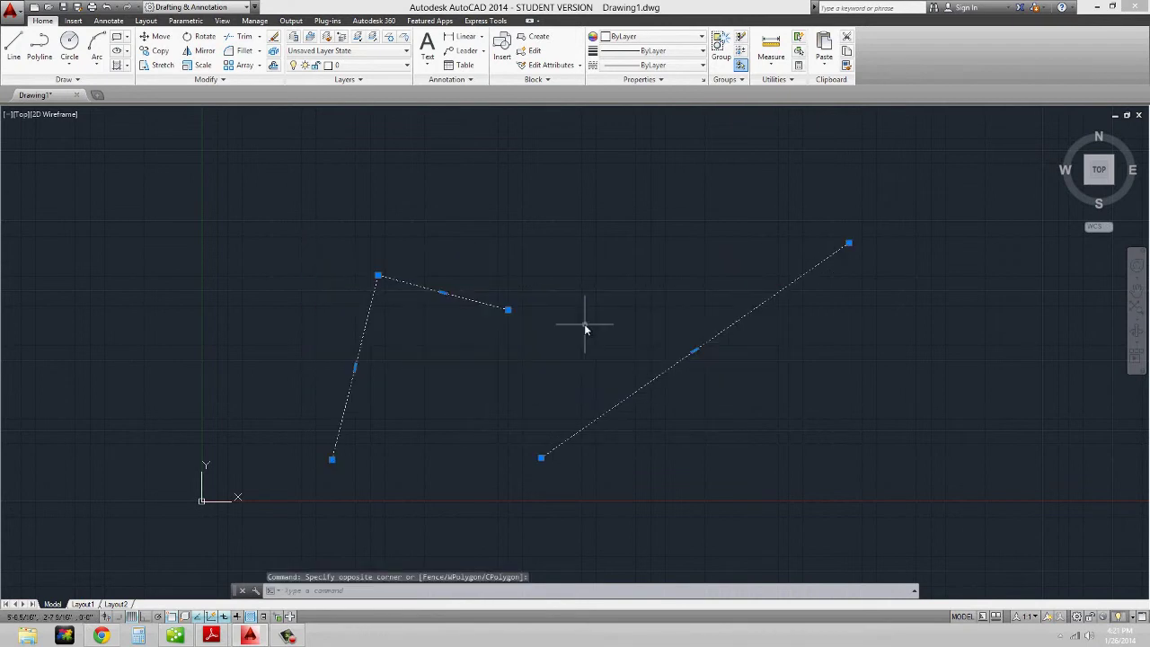
text(E)
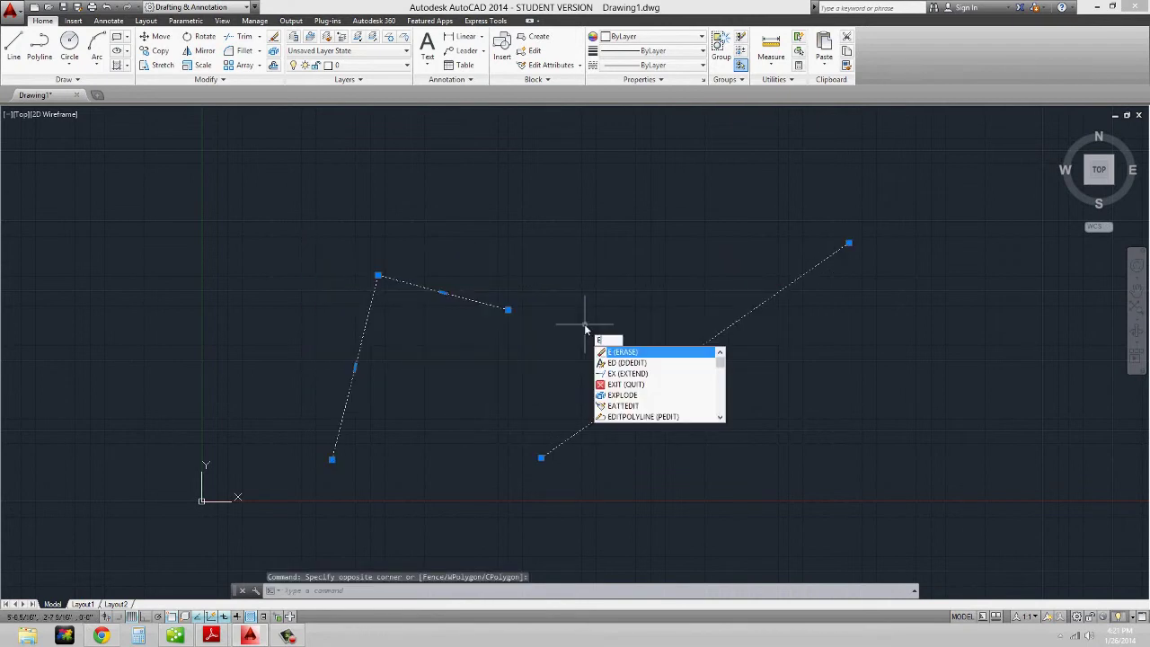
key(Return)
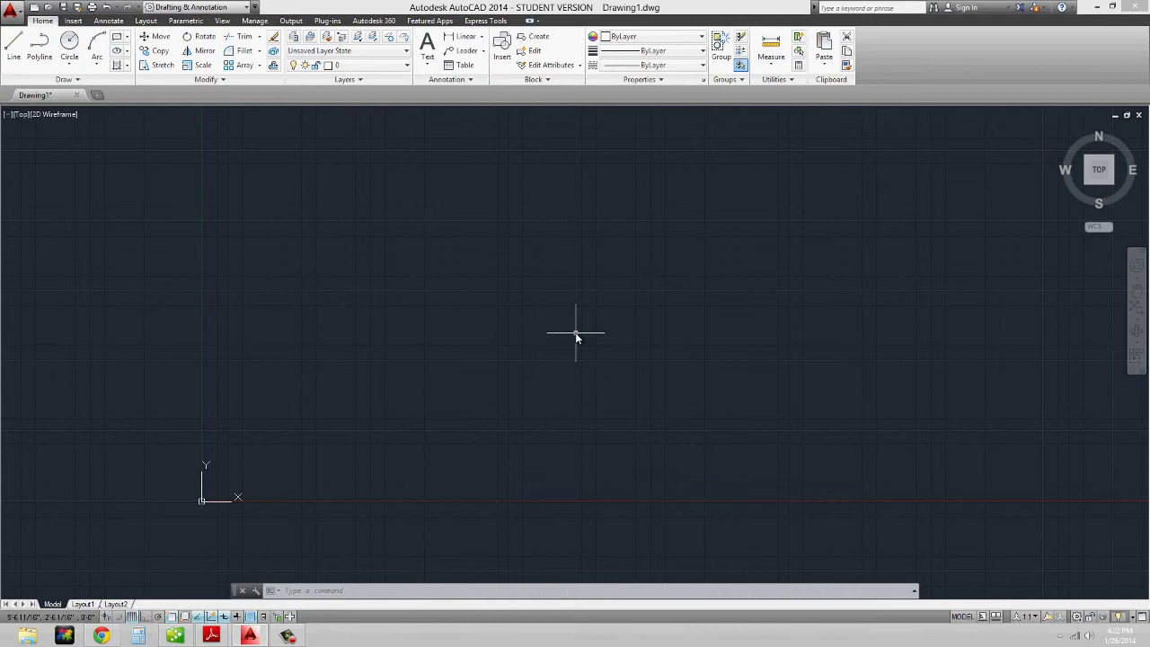
Draw six XLINE construction lines at different angles through one centre point near the middle.
text(XL)
key(Return)
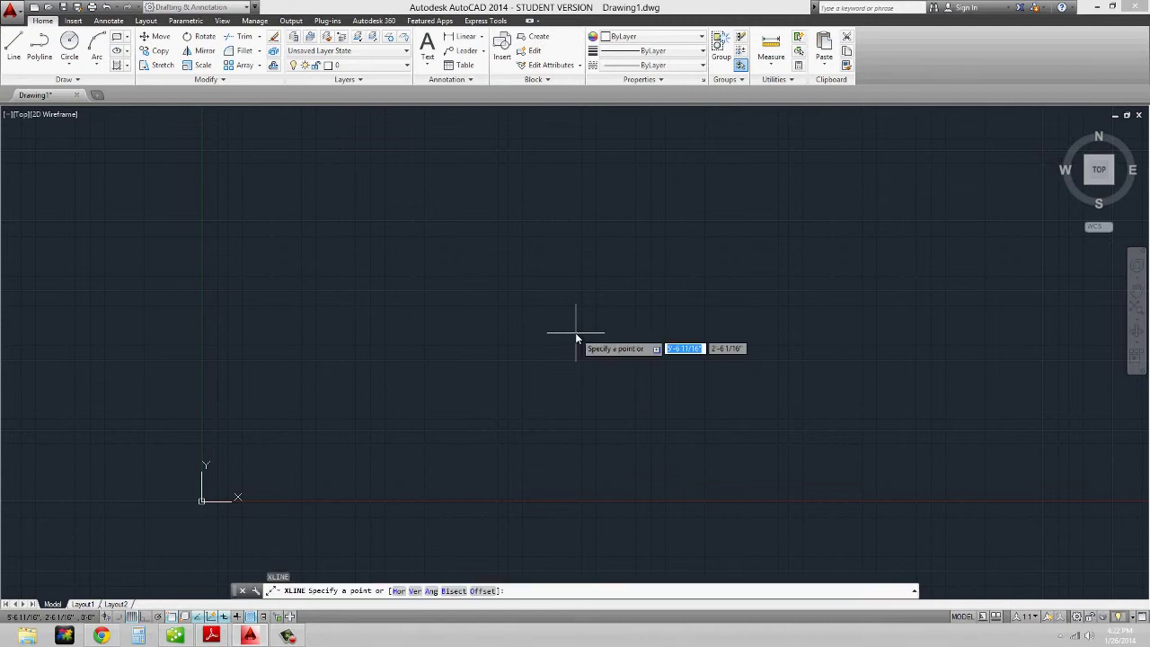
click(509, 318)
click(626, 339)
click(683, 294)
click(649, 261)
click(597, 250)
click(491, 252)
click(451, 253)
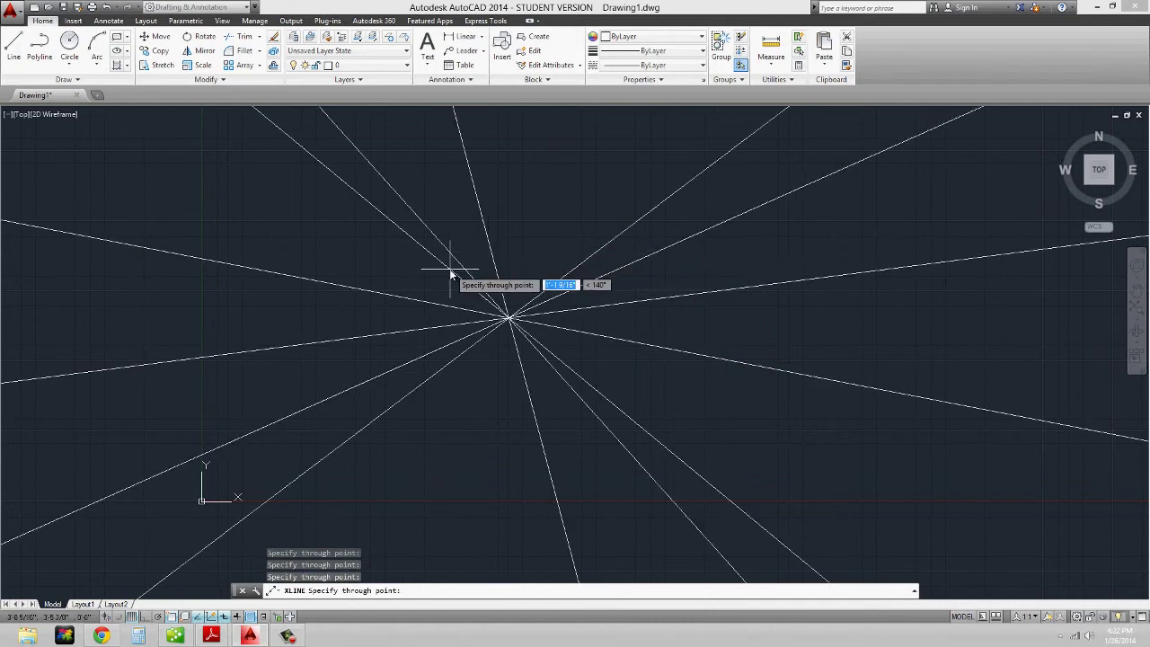
key(Escape)
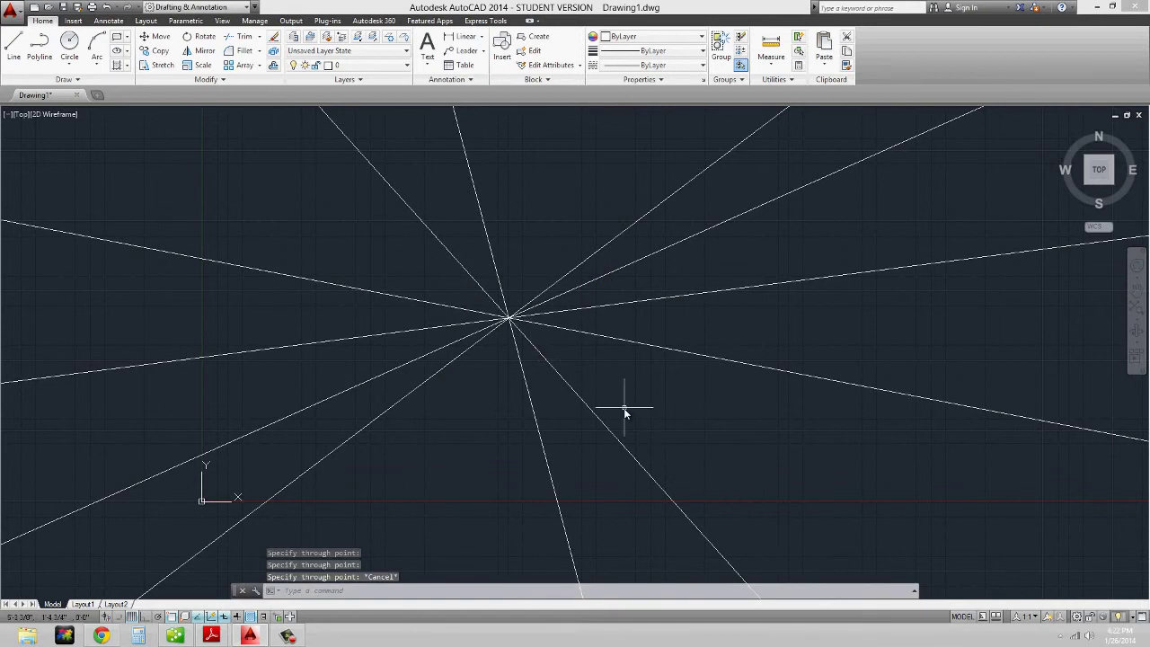
click(87, 79)
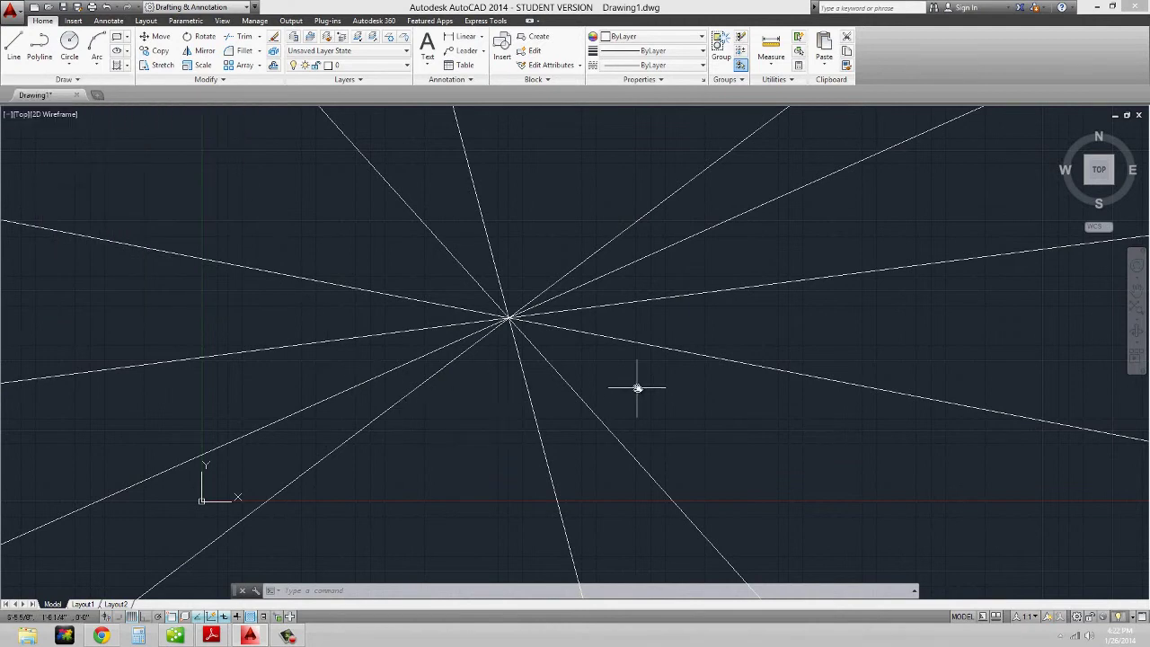
middle_drag(637, 387, 665, 409)
scroll(607, 369, down, 5)
scroll(611, 367, up, 2)
scroll(611, 367, down, 3)
mouse_move(656, 371)
middle_down()
mouse_move(521, 434)
mouse_move(513, 524)
mouse_move(527, 428)
mouse_move(324, 243)
mouse_move(206, 244)
mouse_move(291, 180)
mouse_move(400, 134)
mouse_move(711, 475)
mouse_move(285, 509)
mouse_move(192, 370)
mouse_move(80, 259)
mouse_move(530, 344)
mouse_move(565, 321)
middle_up()
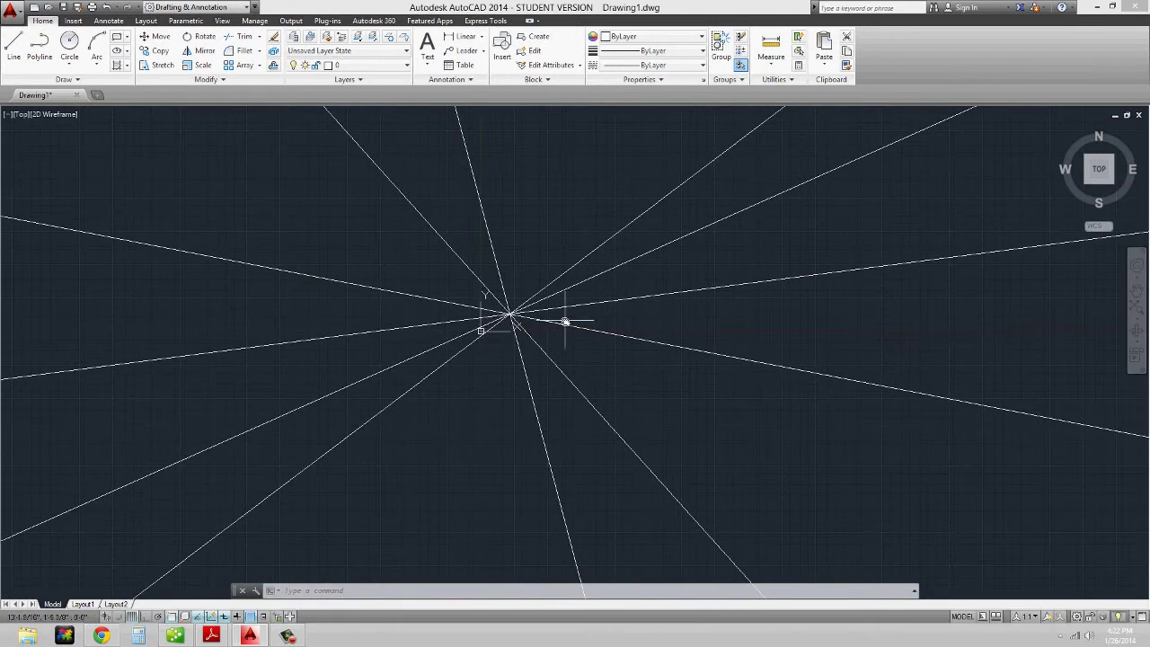
scroll(560, 334, up, 3)
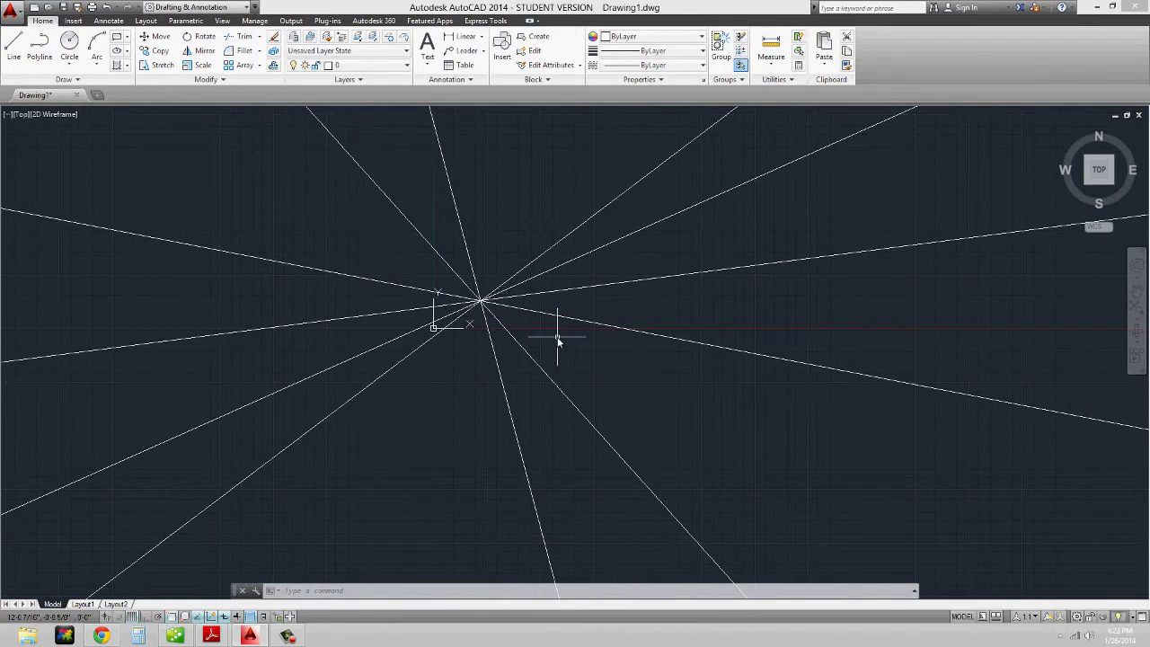
text(z)
key(Return)
text(e)
key(Return)
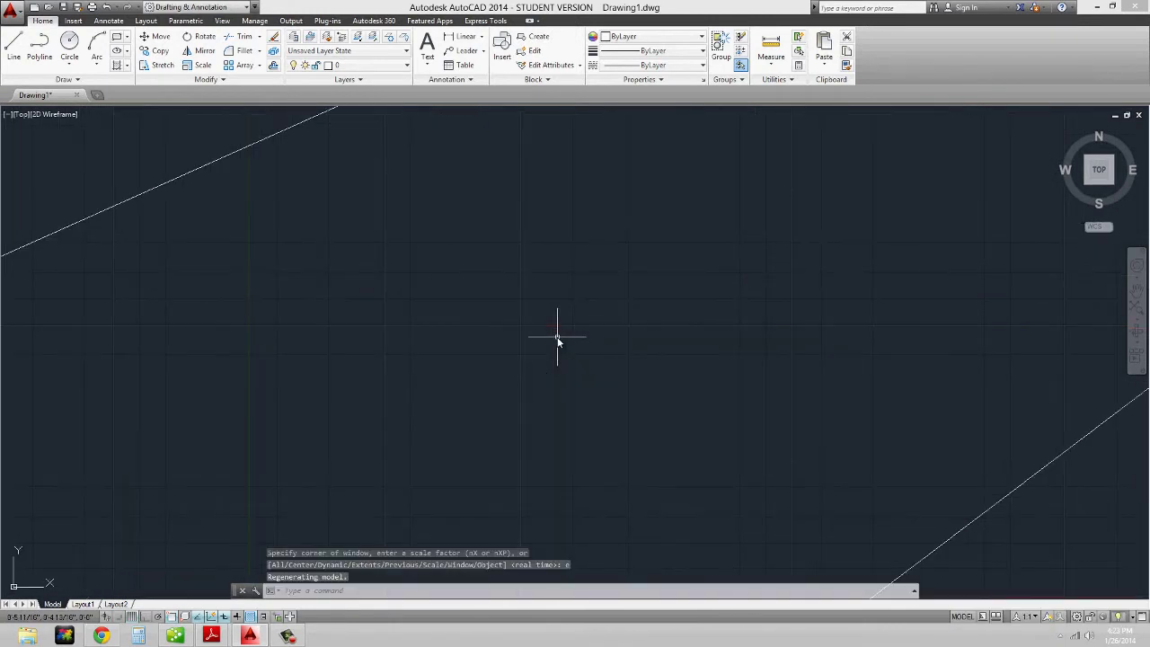
scroll(531, 324, up, 5)
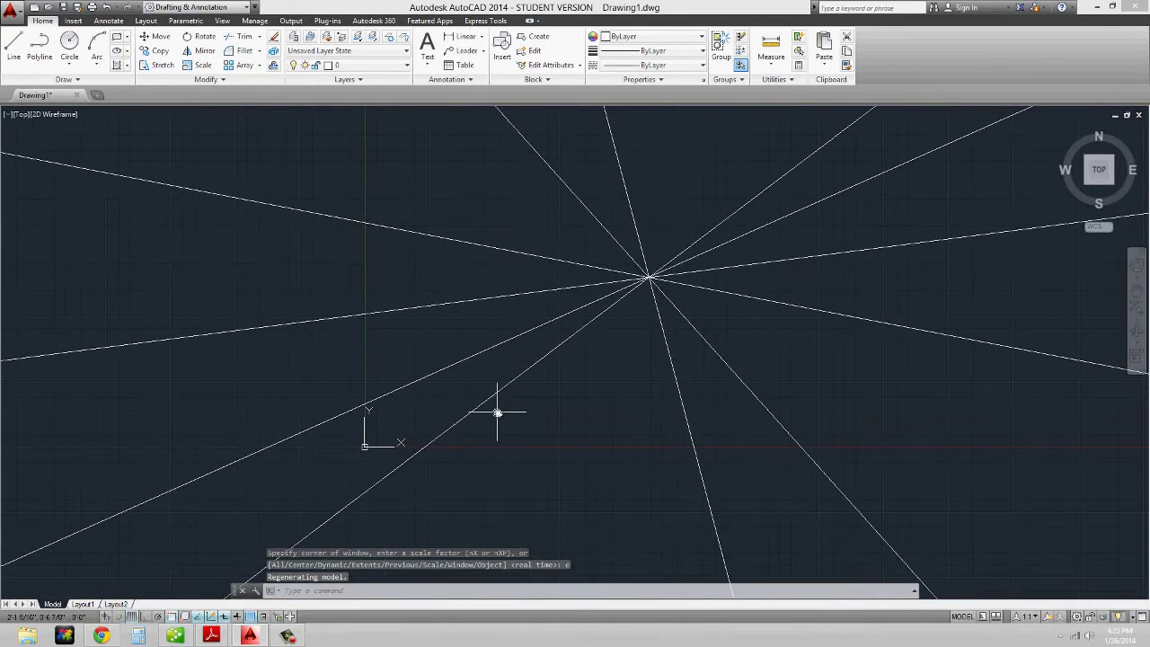
middle_drag(529, 408, 462, 419)
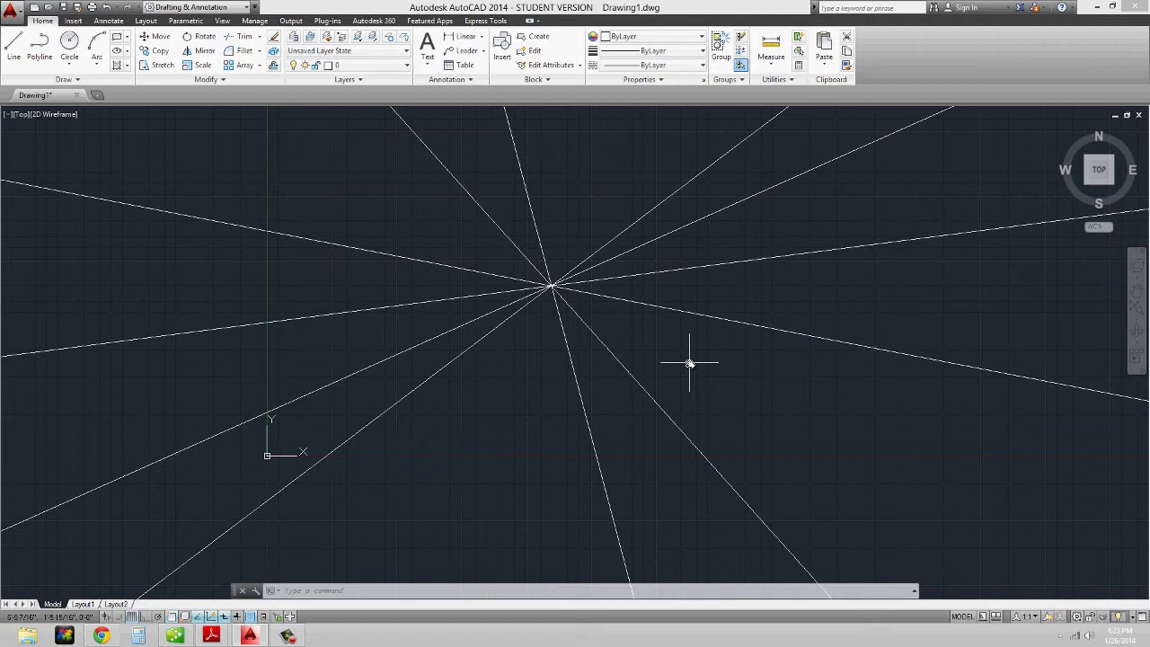
Crossing-select the radiating construction lines around their intersection and erase them.
middle_drag(653, 329, 648, 352)
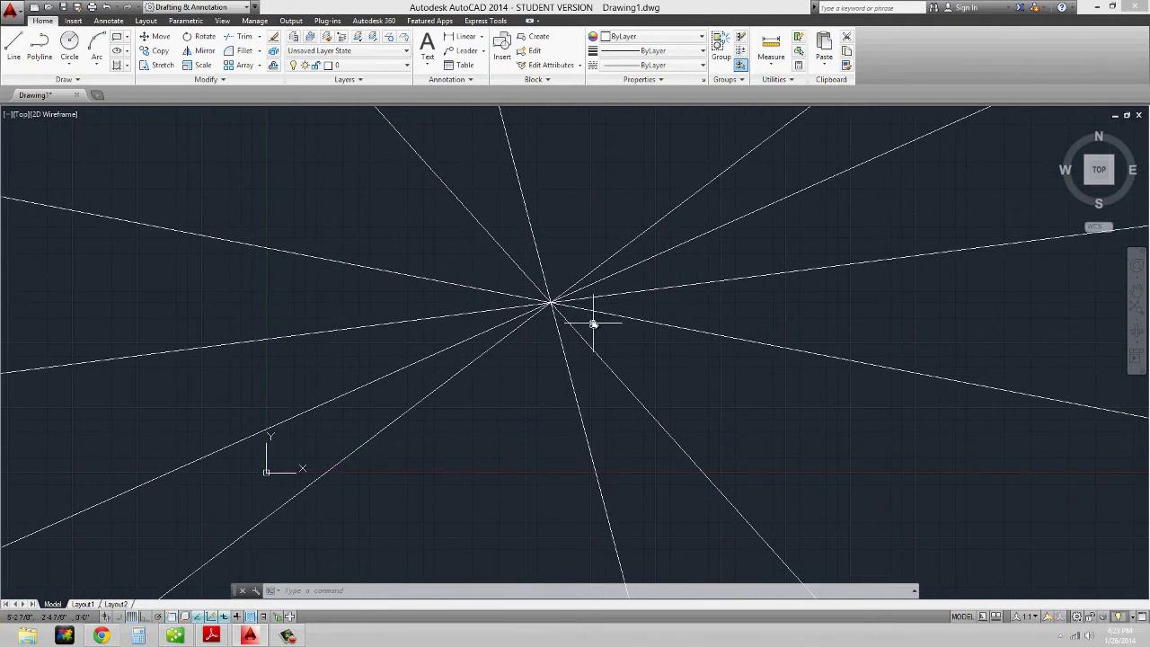
click(615, 316)
click(500, 266)
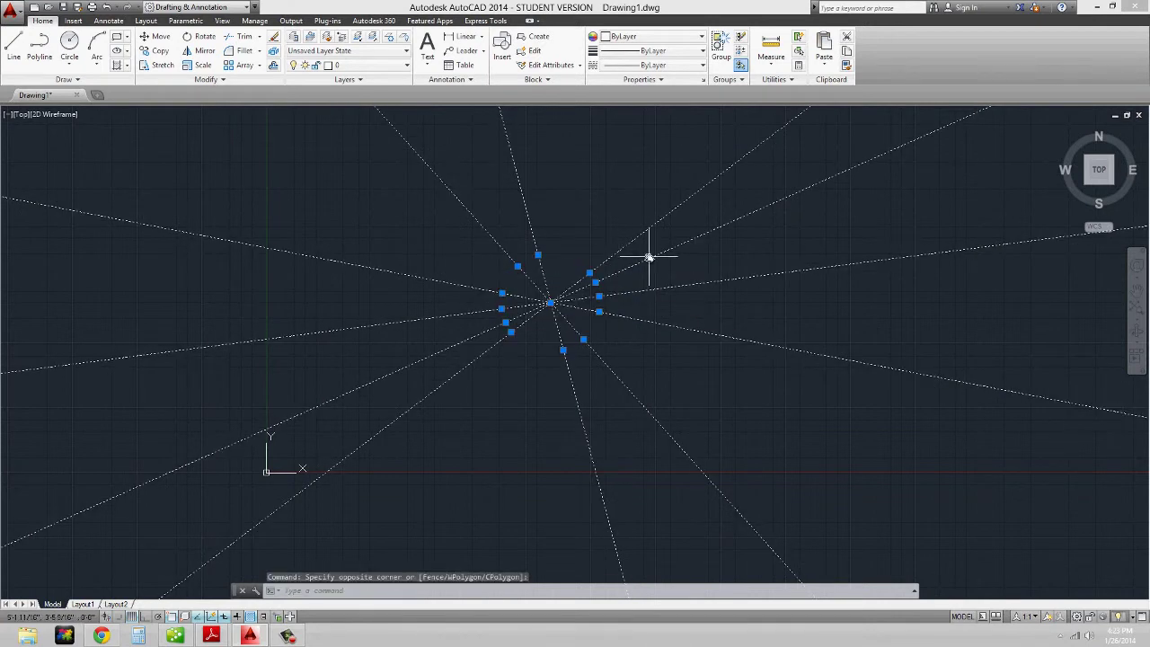
text(e)
key(Return)
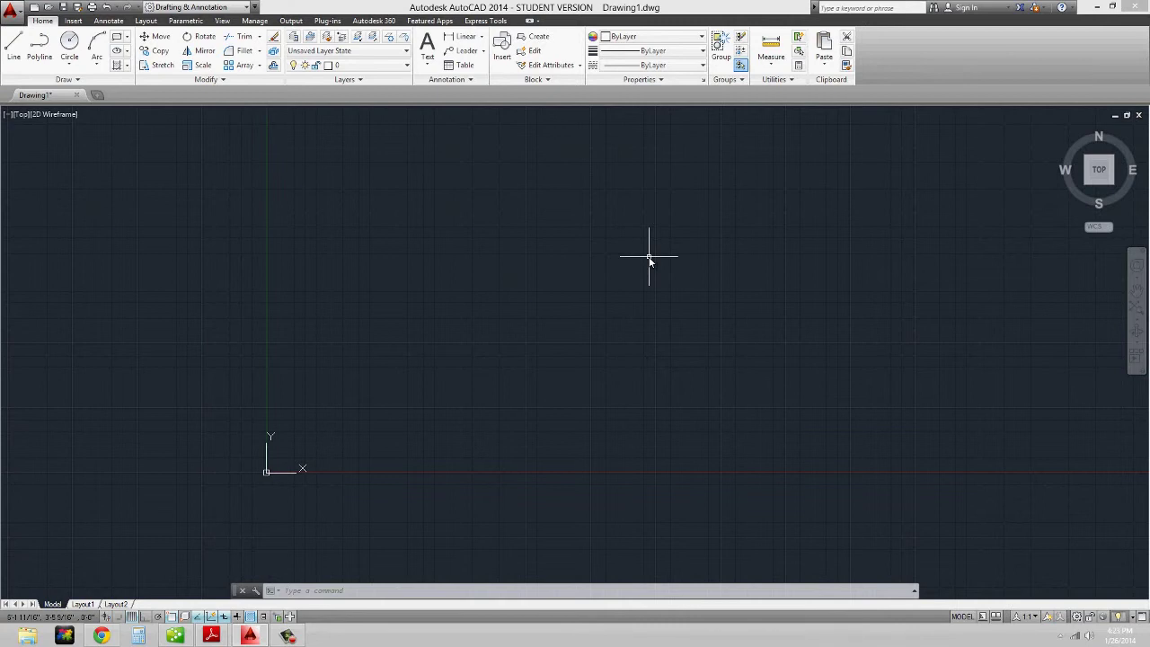
Start XLINE, view its orientation options, then cancel the command.
text(XL)
key(Return)
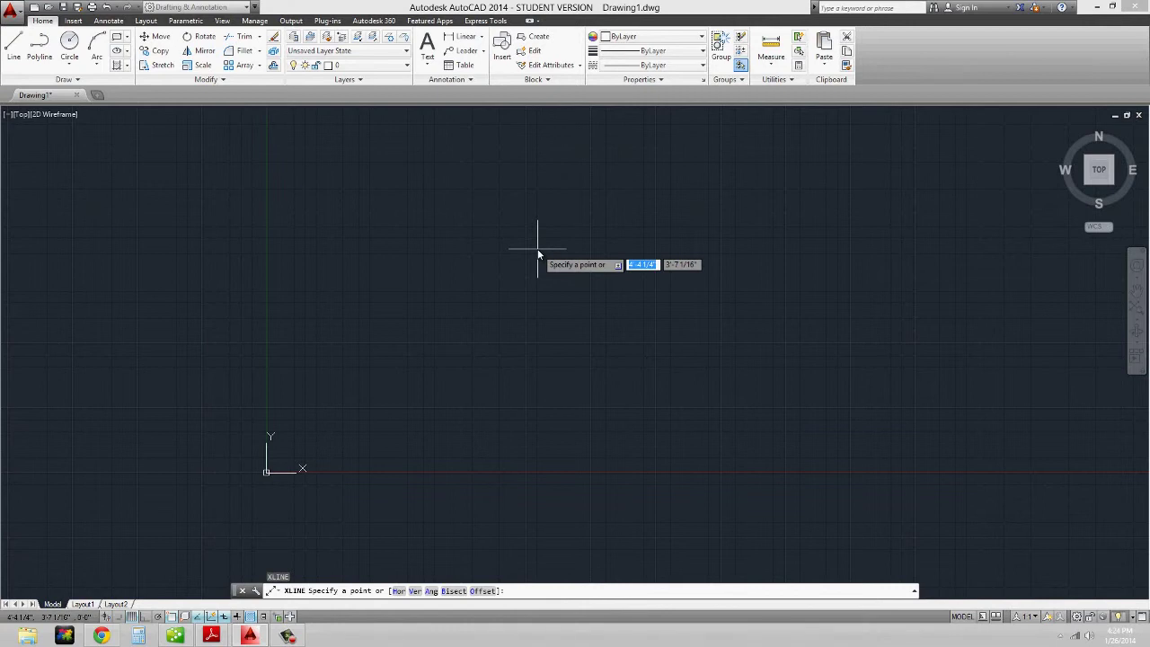
key(Down)
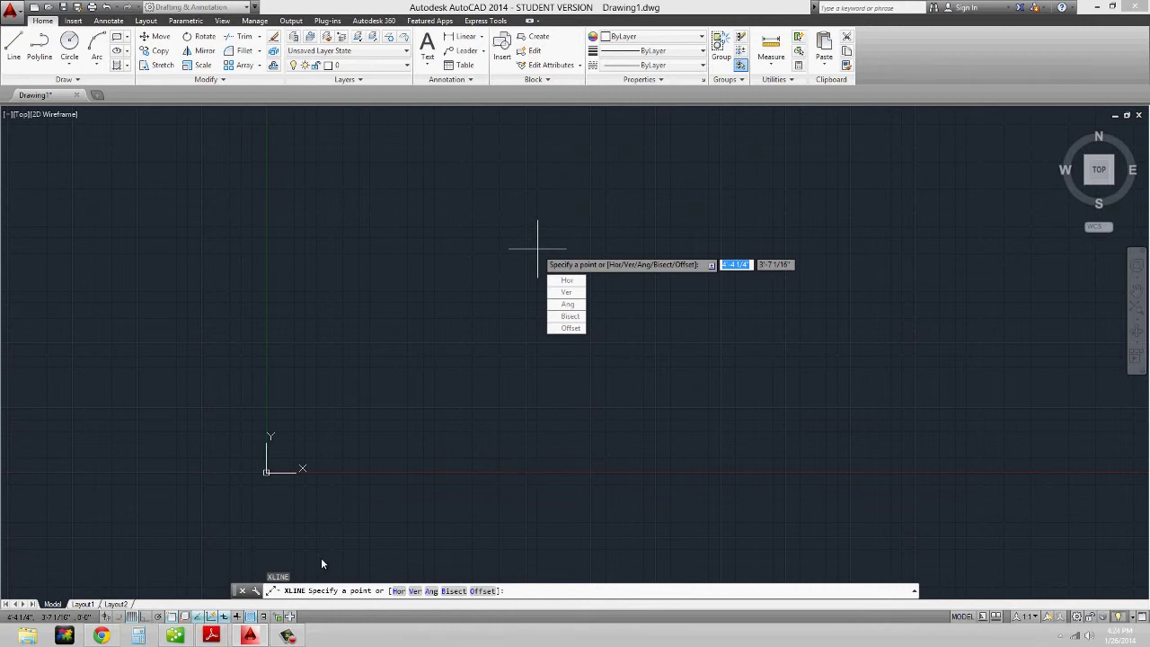
key(Escape)
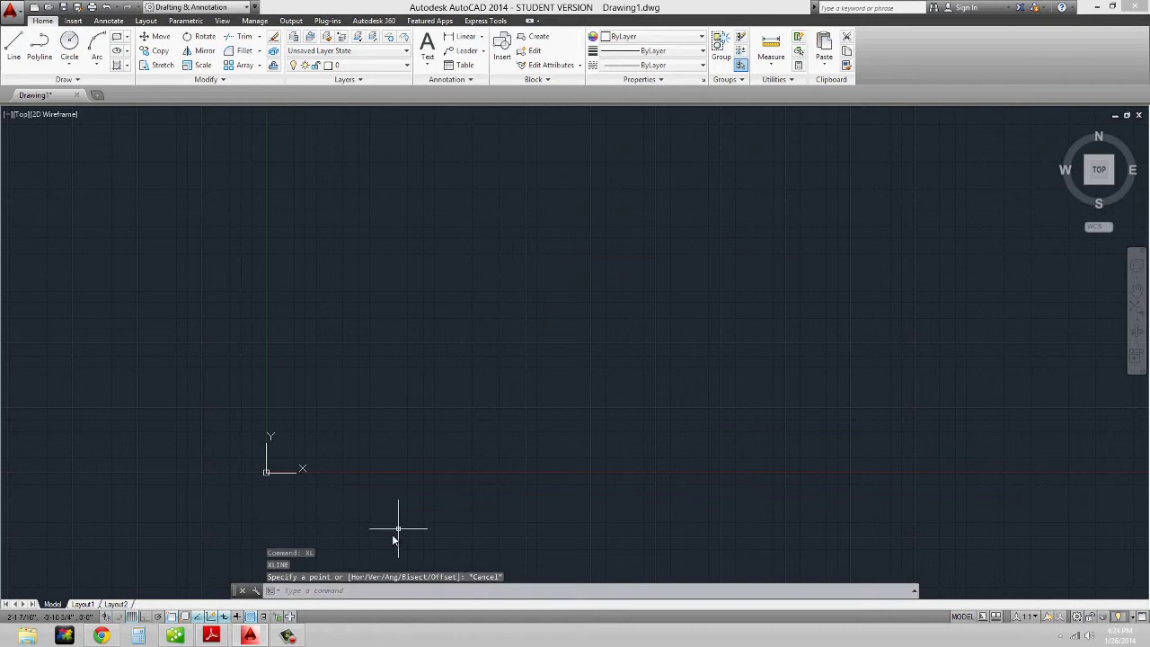
Close the command line window, confirming with Yes.
click(242, 589)
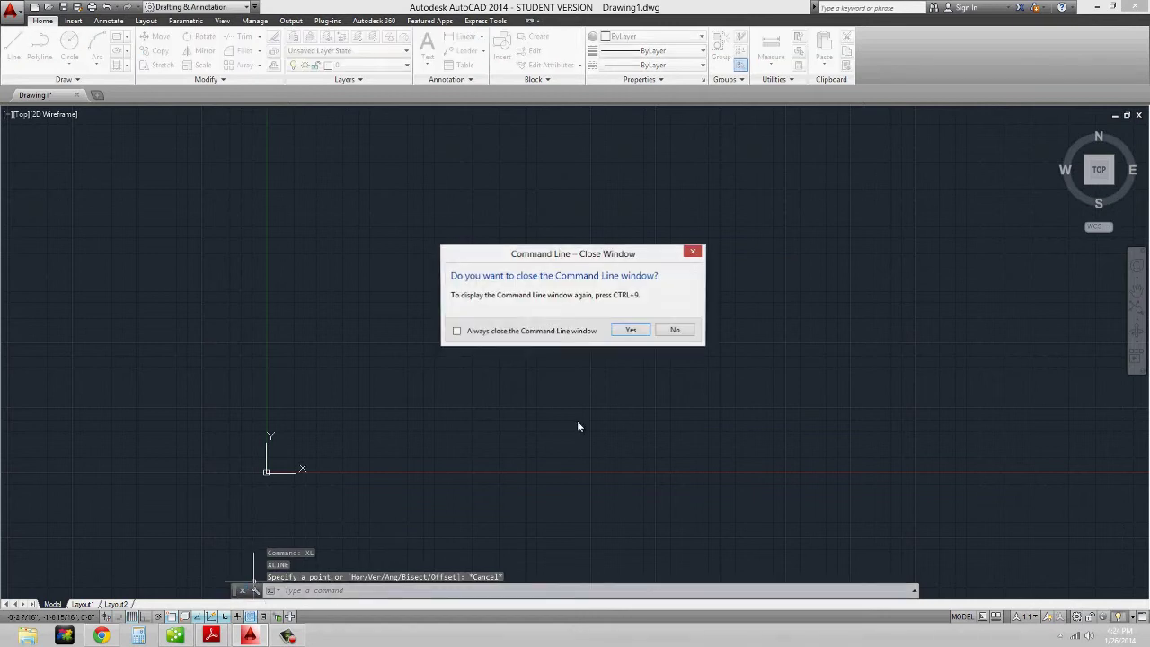
click(630, 330)
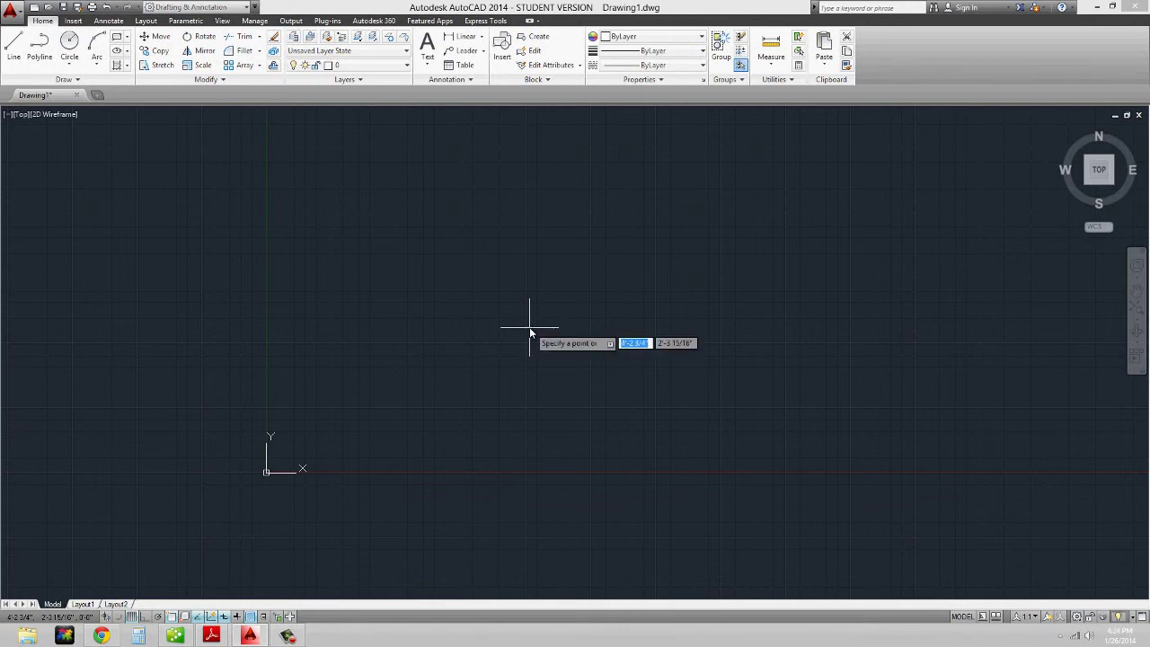
key(Down)
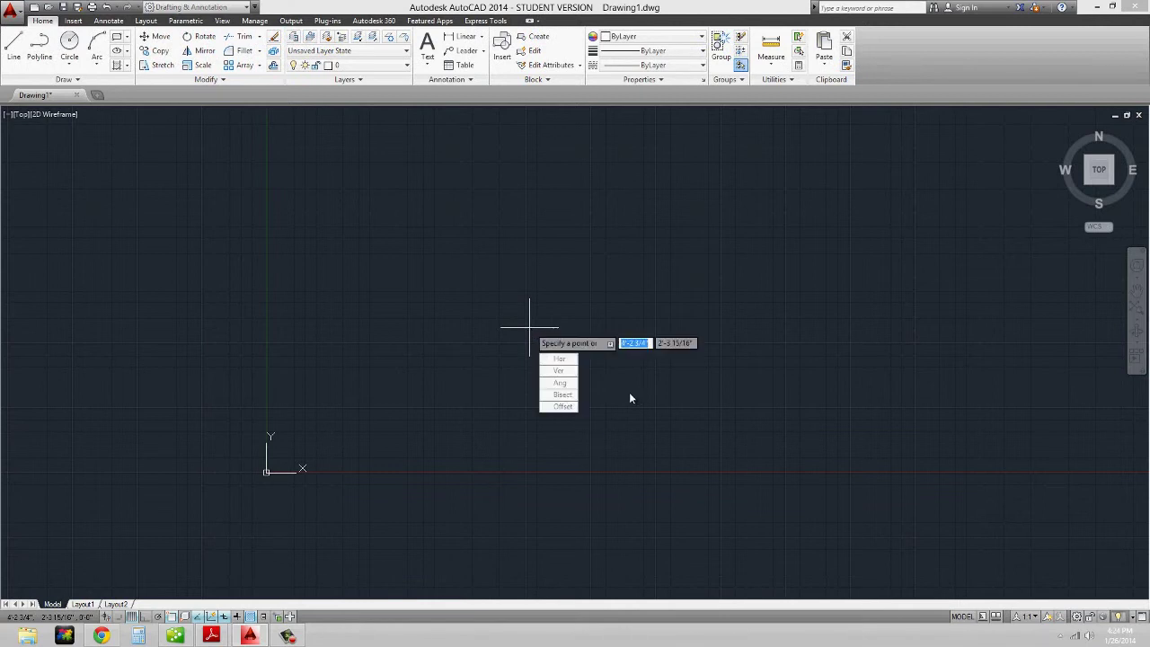
key(Escape)
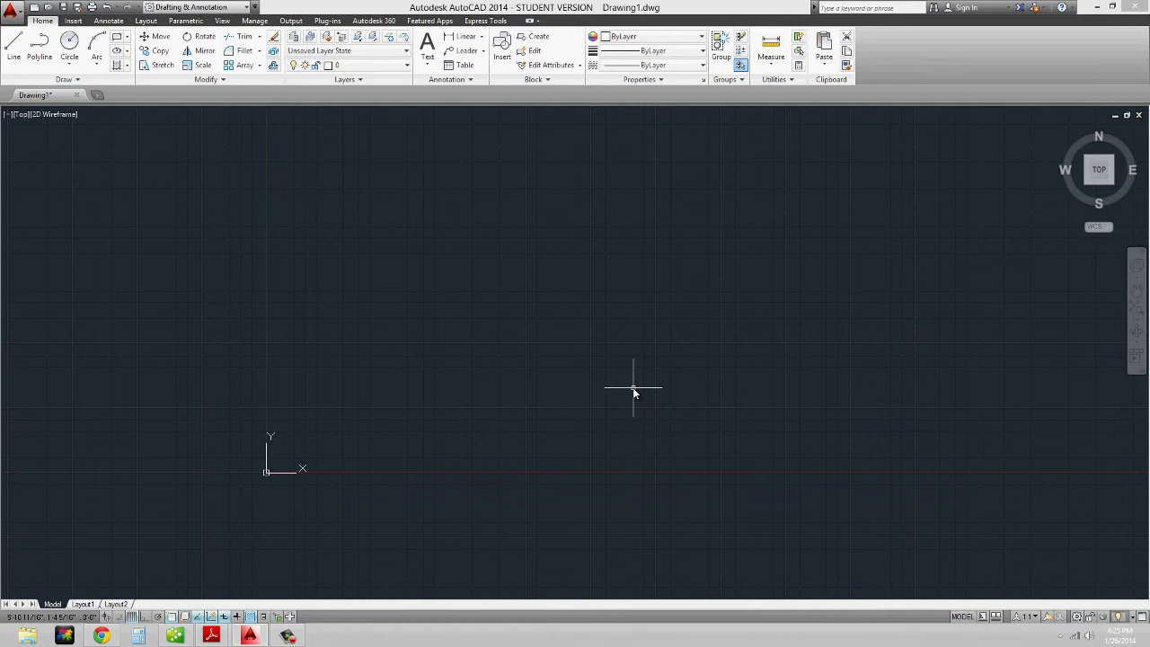
Restore the command line with Ctrl+9 and start XLINE with the Hor option.
key(ctrl+9)
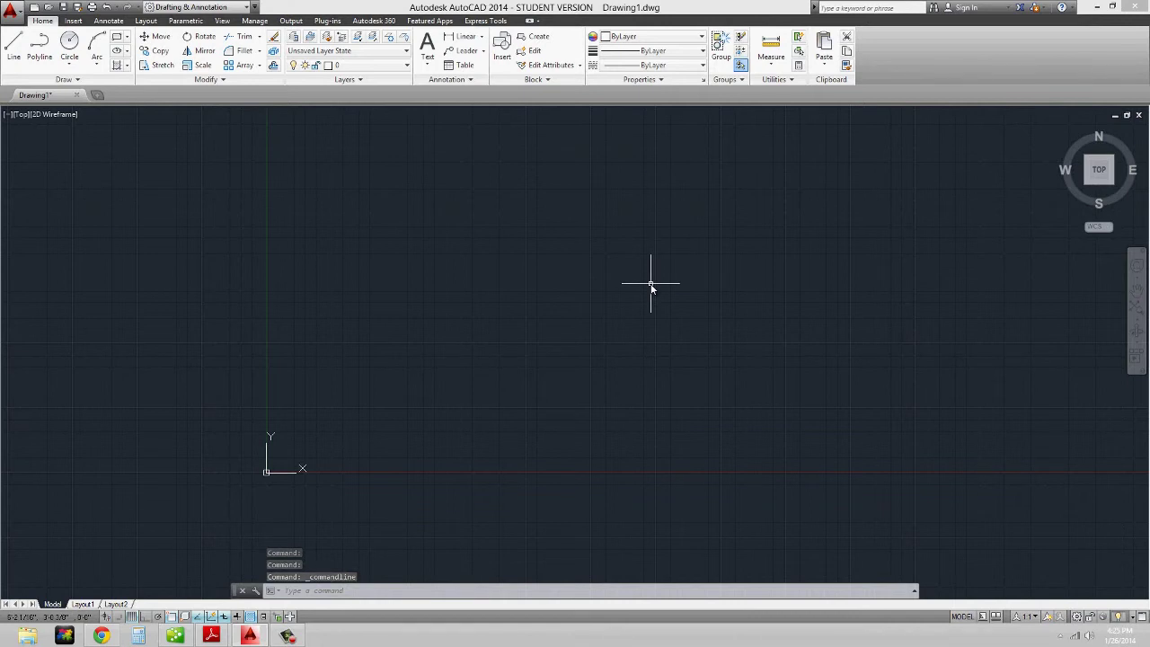
text(xl)
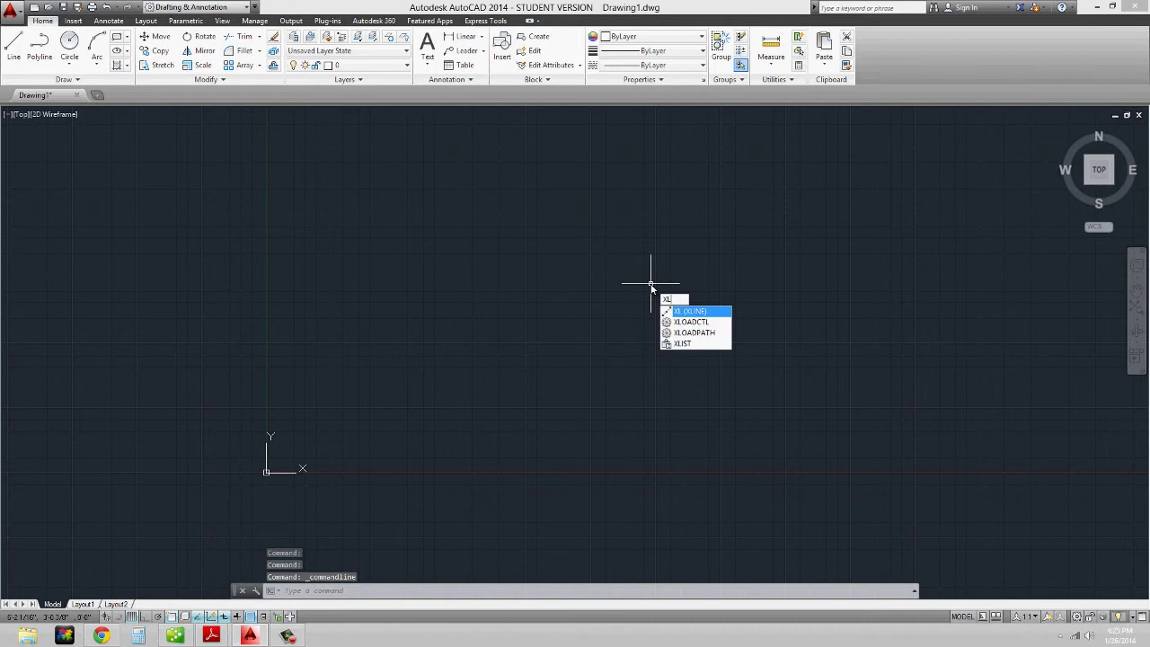
key(Return)
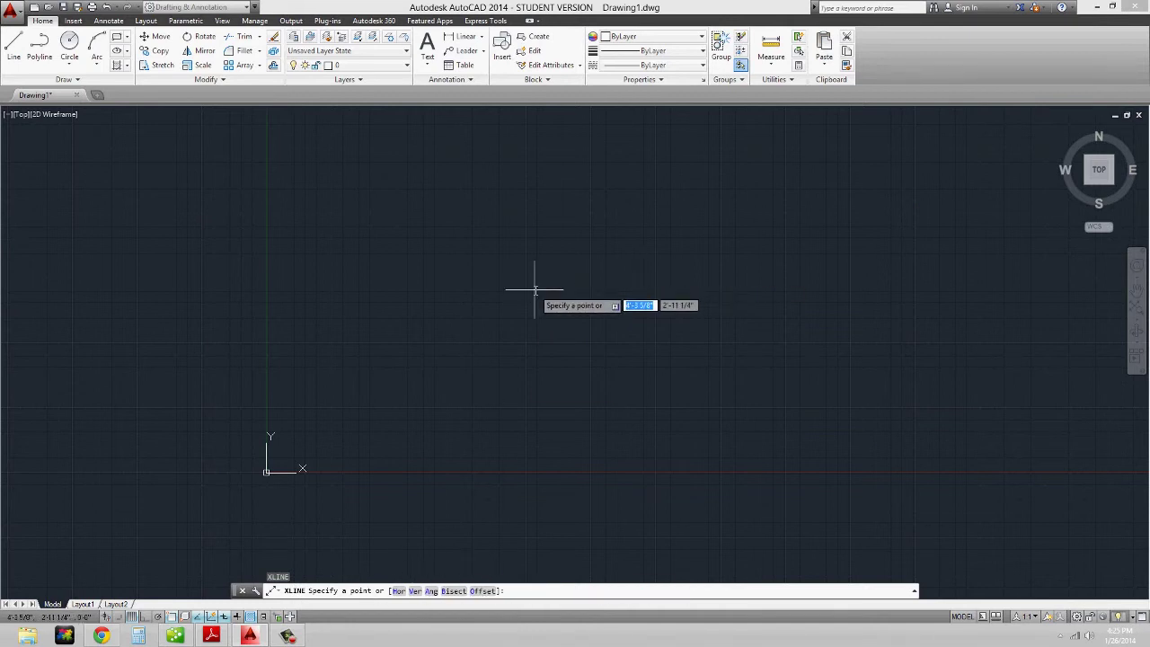
text(h)
key(Return)
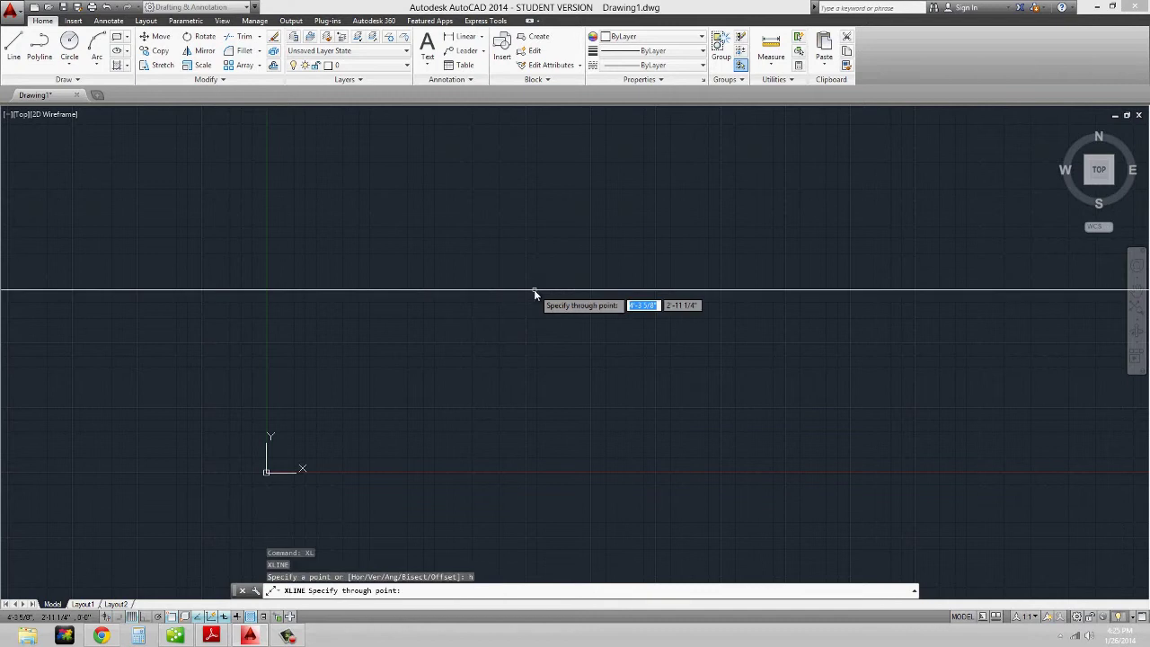
Place closely spaced horizontal construction lines across the drawing at several heights.
click(578, 233)
click(581, 267)
click(583, 298)
click(584, 315)
scroll(581, 396, down, 2)
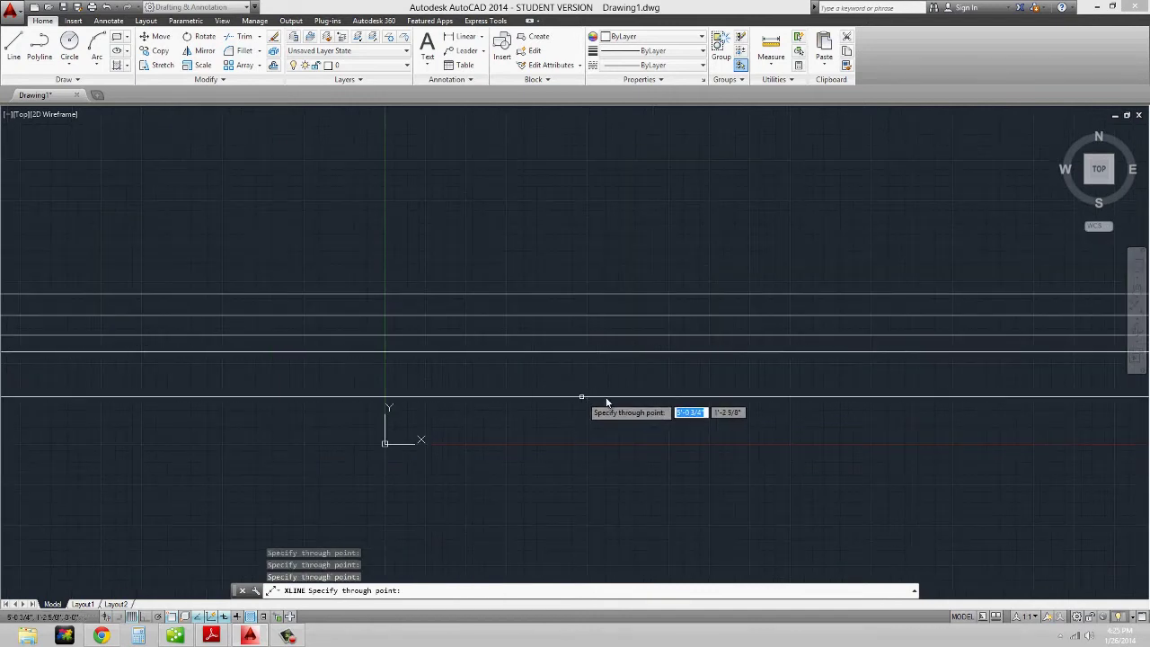
middle_drag(606, 399, 432, 404)
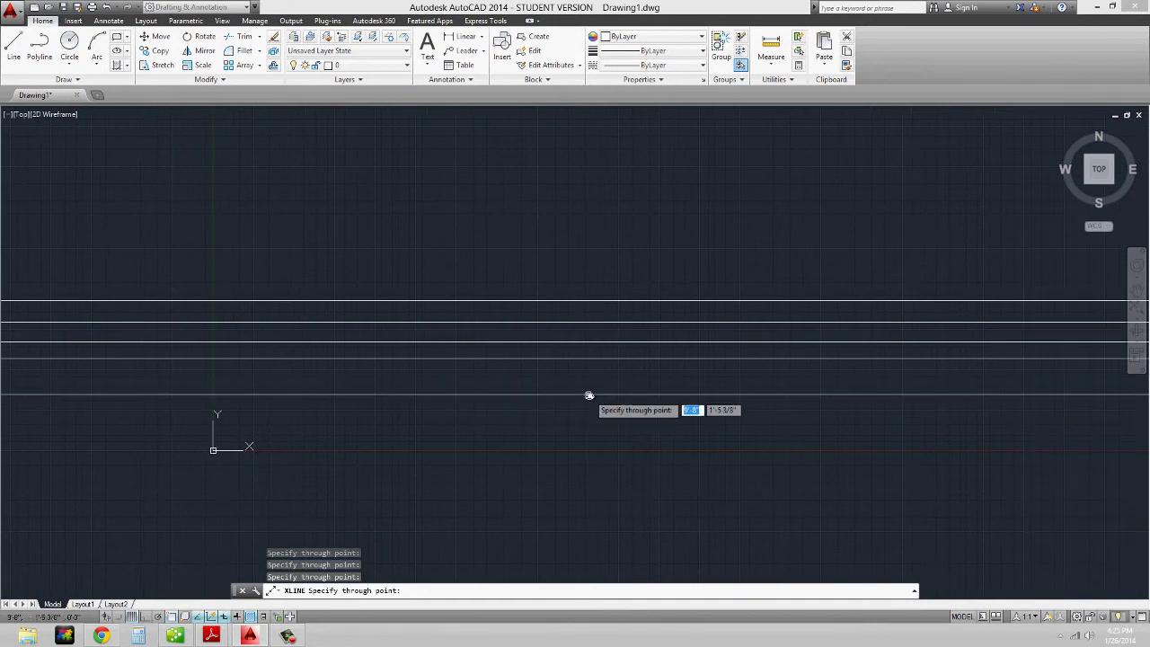
click(631, 265)
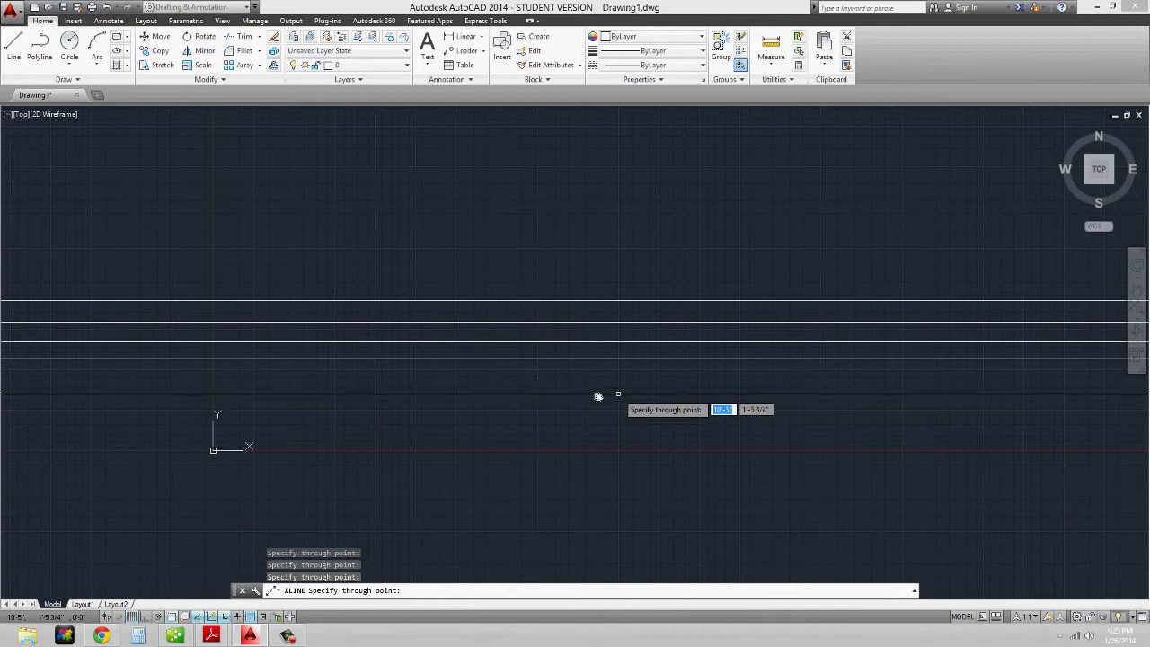
key(Escape)
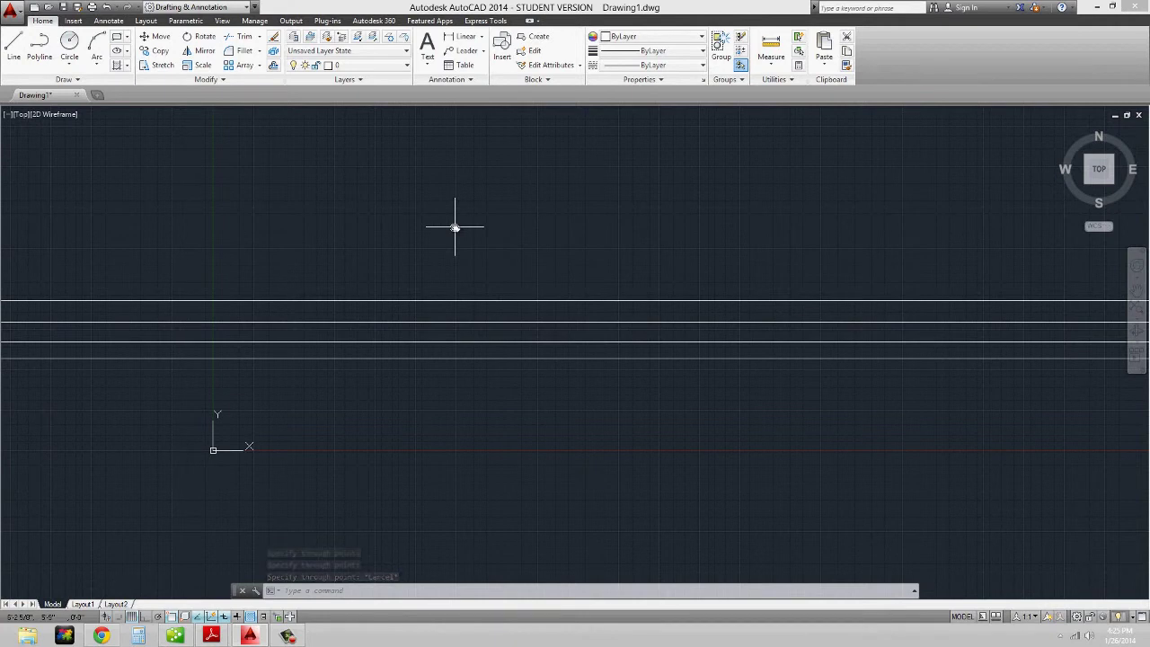
Draw four vertical construction lines with XLINE's Ver option, crossing the horizontal ones.
text(xl)
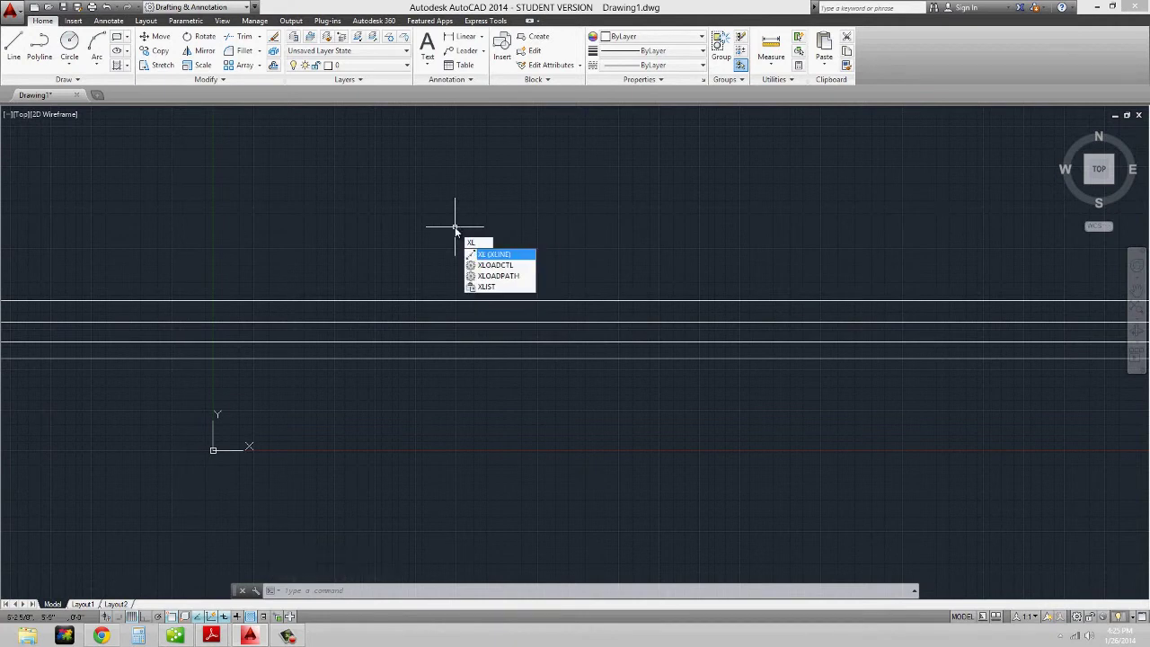
key(Escape)
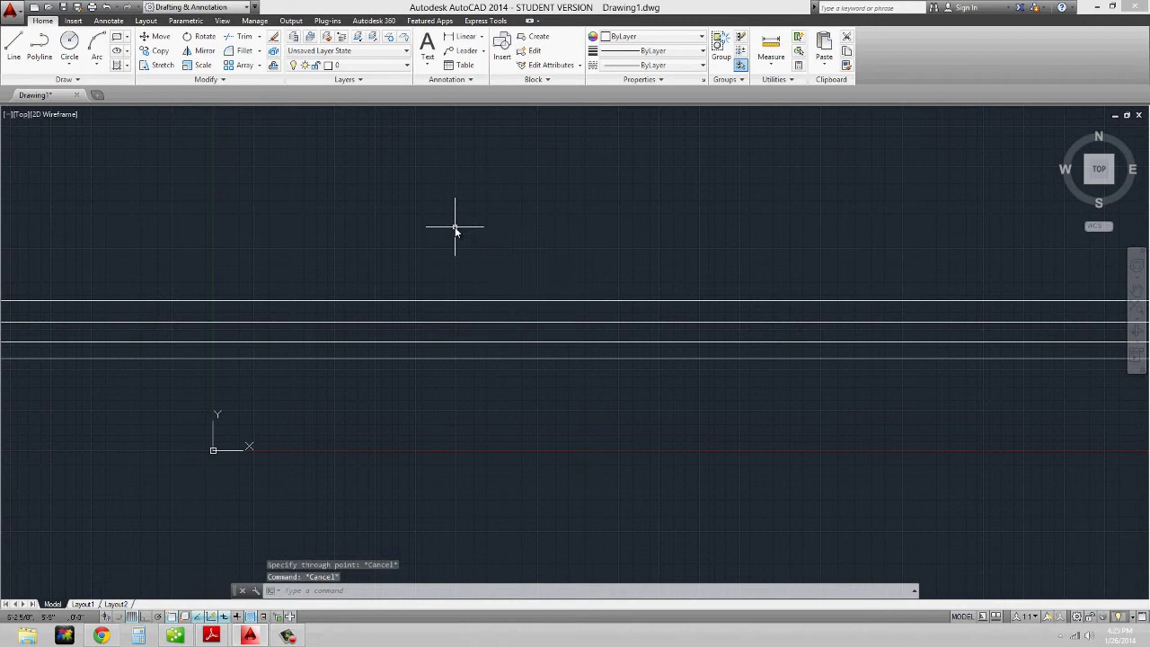
key(Return)
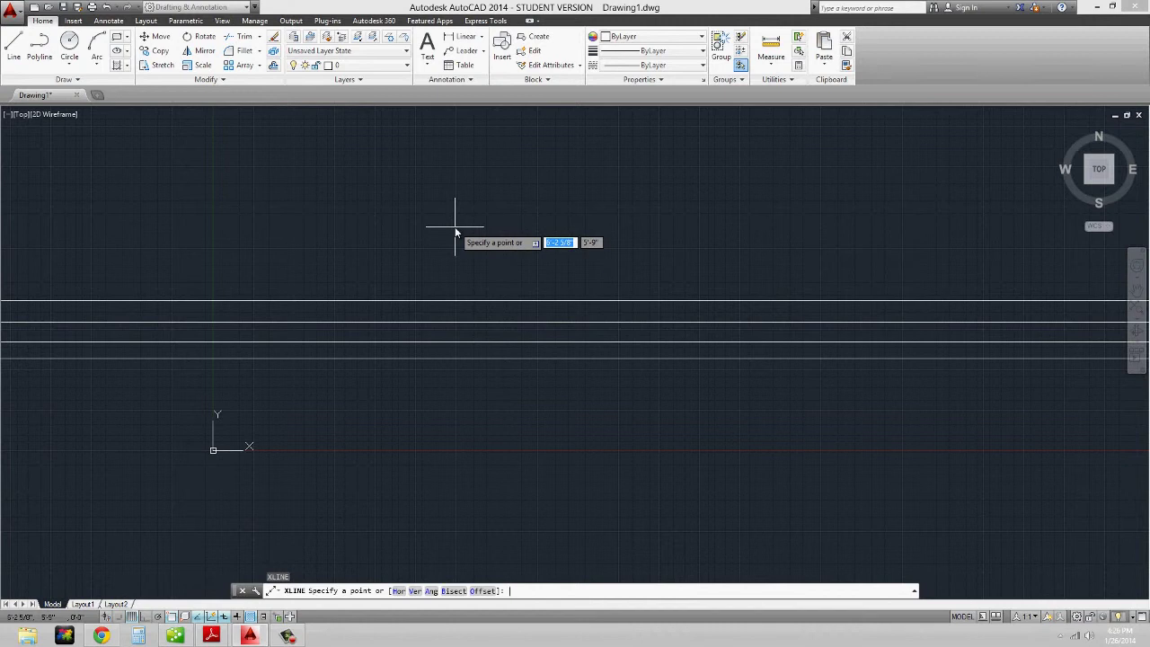
text(v)
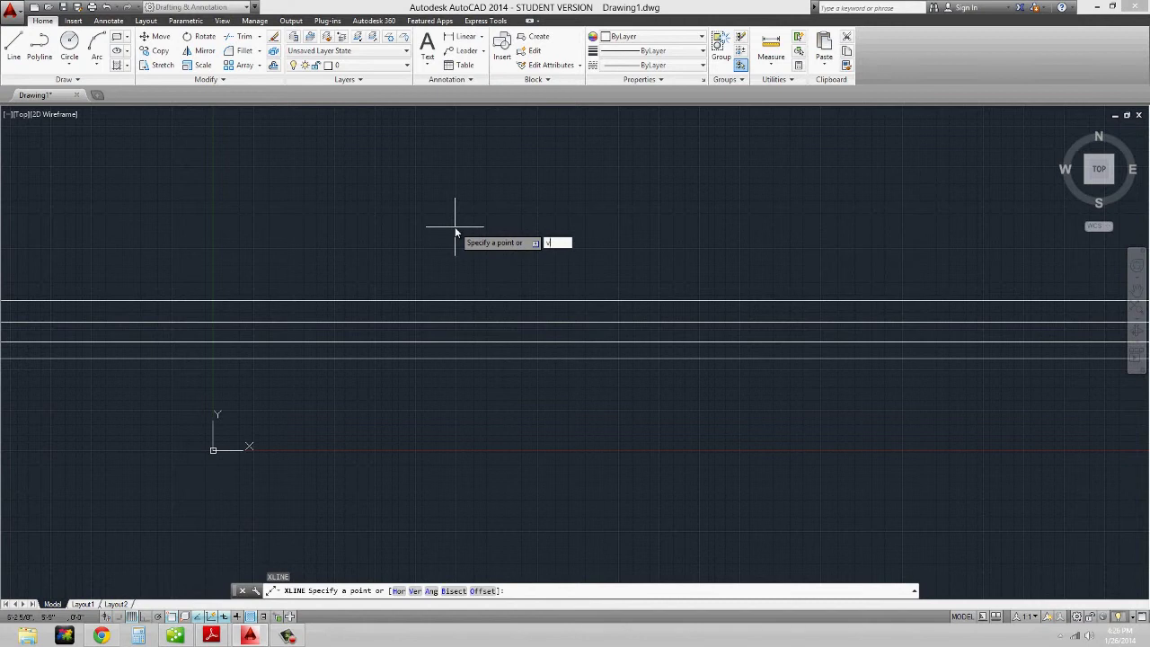
key(Return)
click(455, 231)
click(558, 229)
click(671, 231)
click(801, 235)
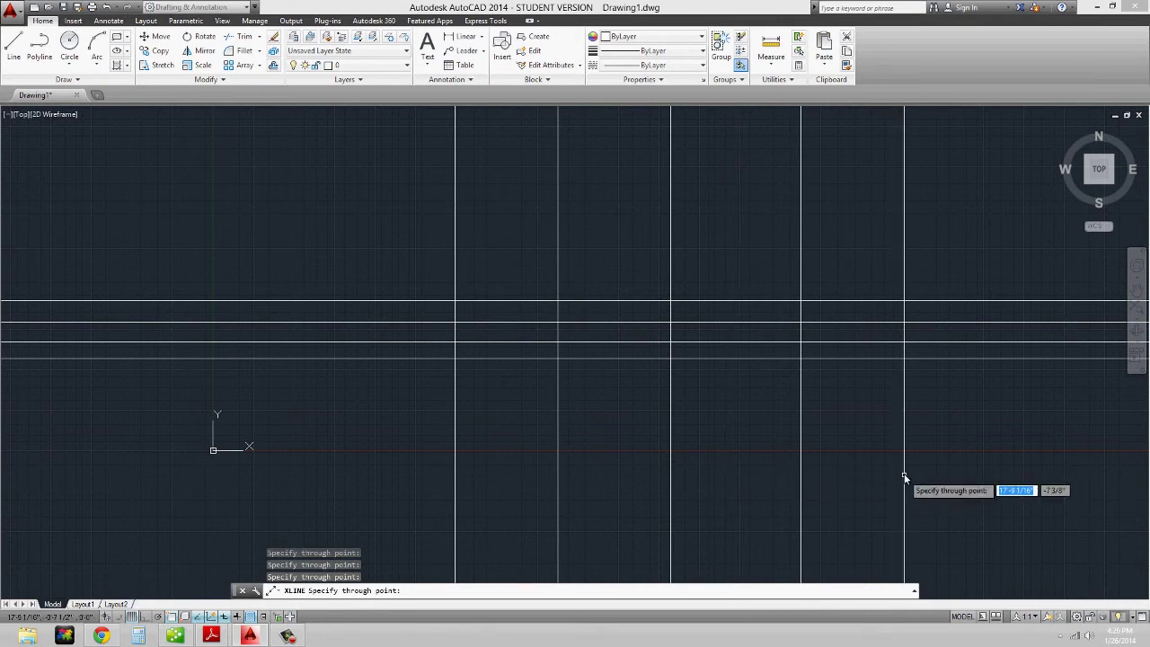
key(Escape)
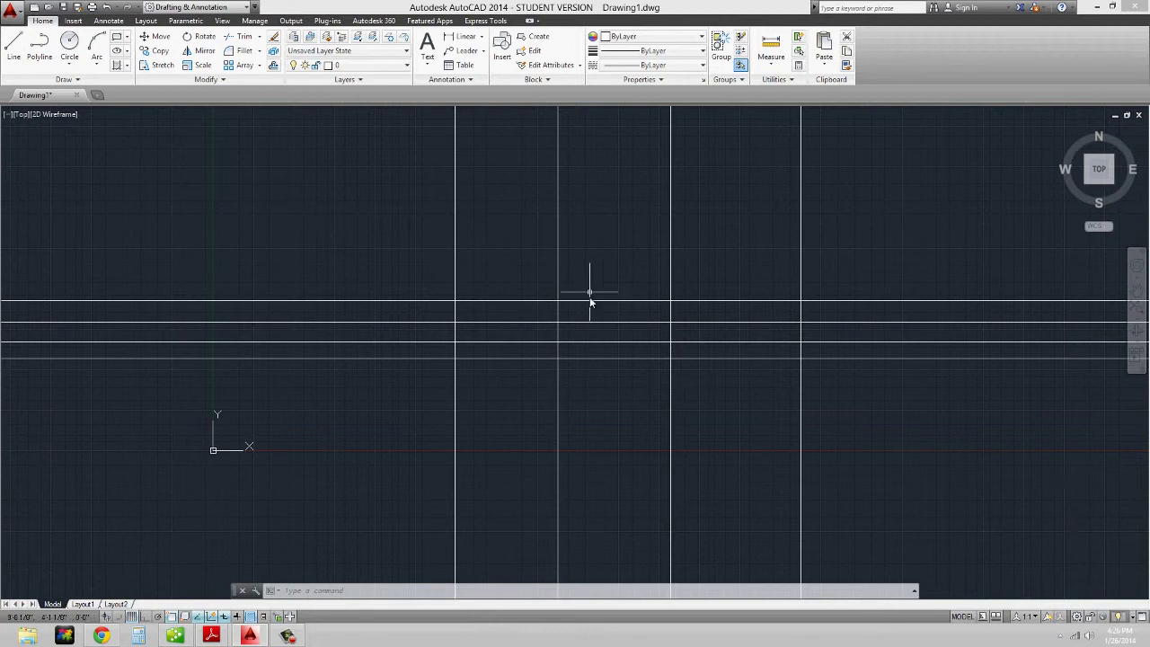
Adjust the view and begin a crossing selection window from the right side of the grid.
scroll(584, 291, up, 3)
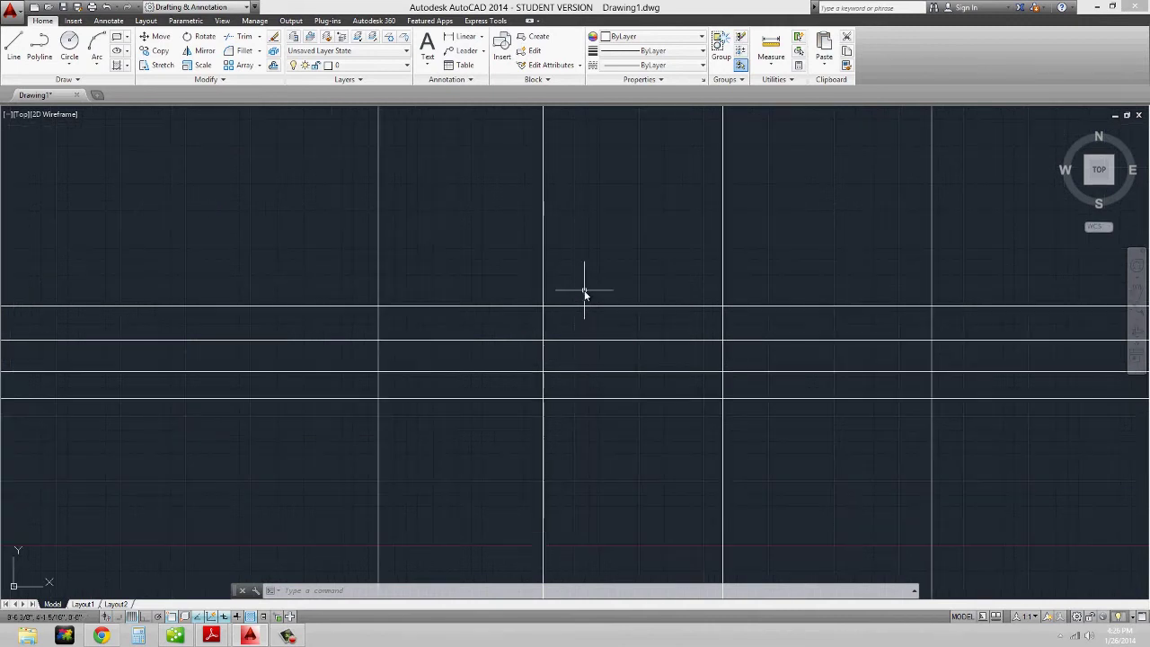
scroll(584, 290, down, 3)
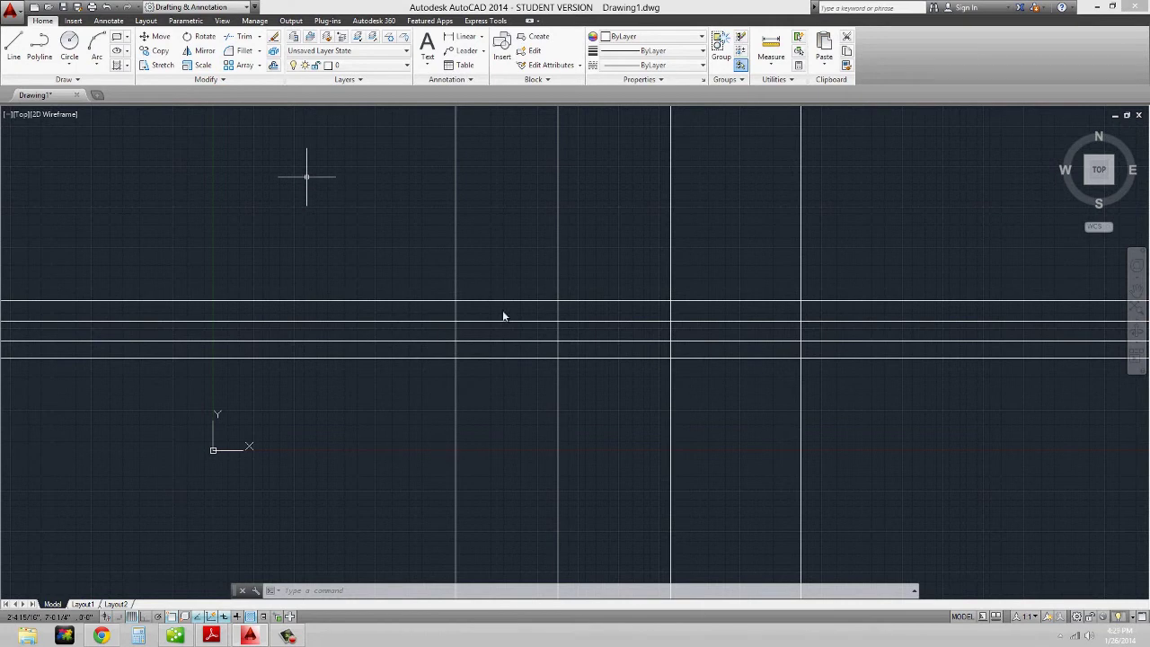
middle_drag(847, 406, 812, 393)
click(827, 398)
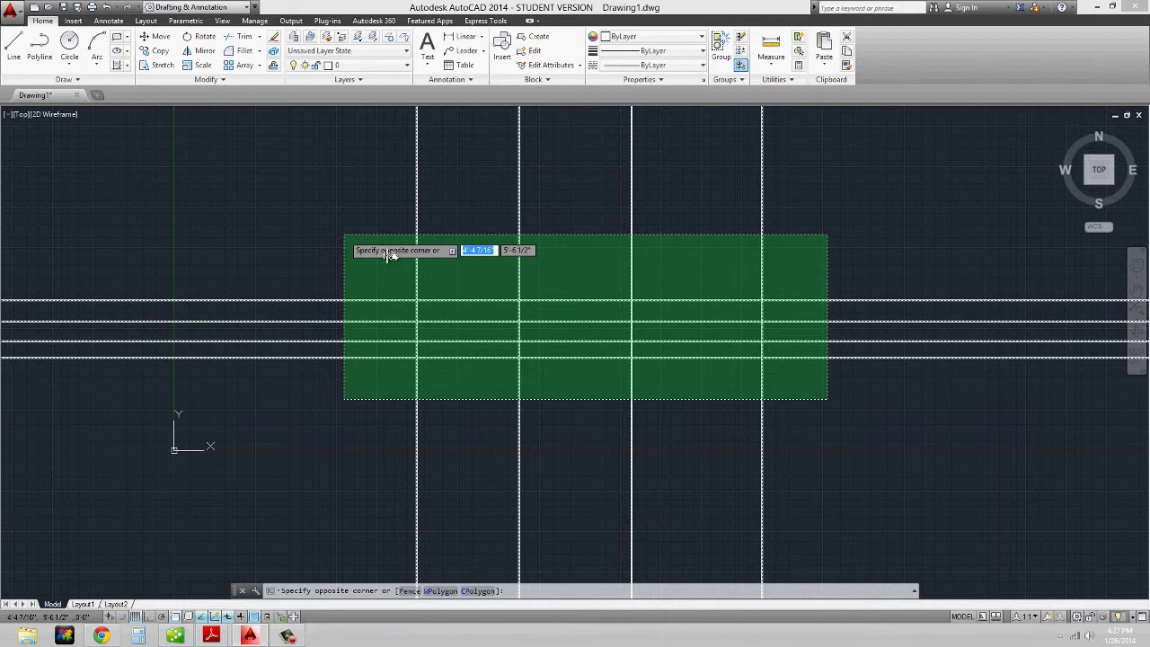
Close the crossing window over the grid and erase all eight construction lines.
click(362, 232)
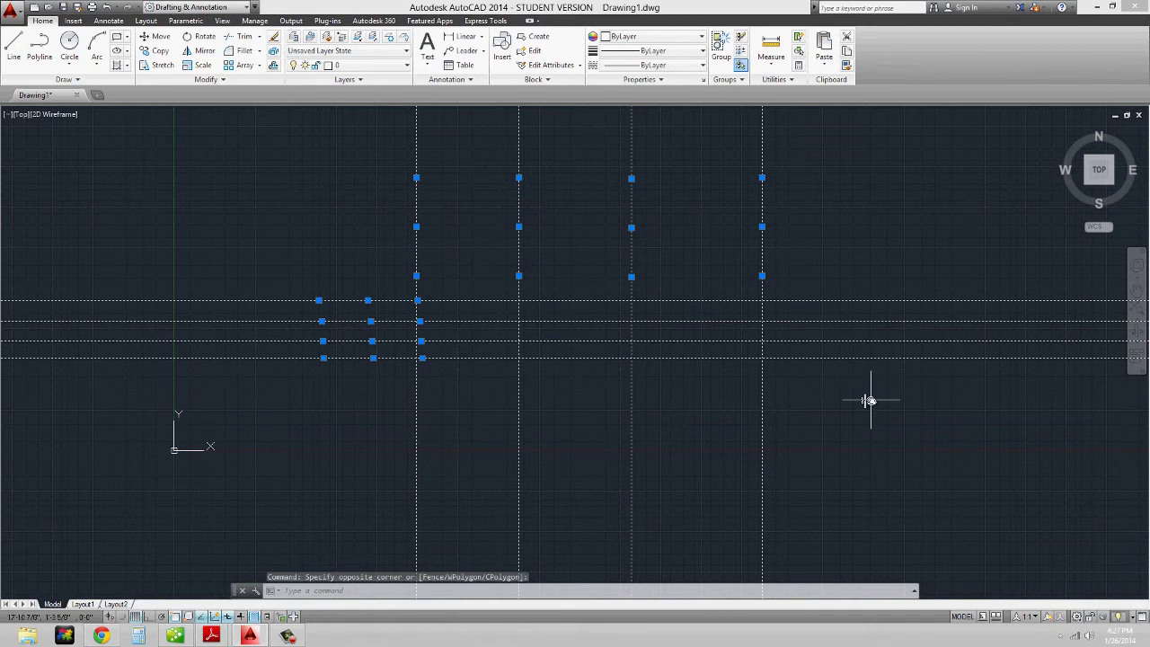
text(e)
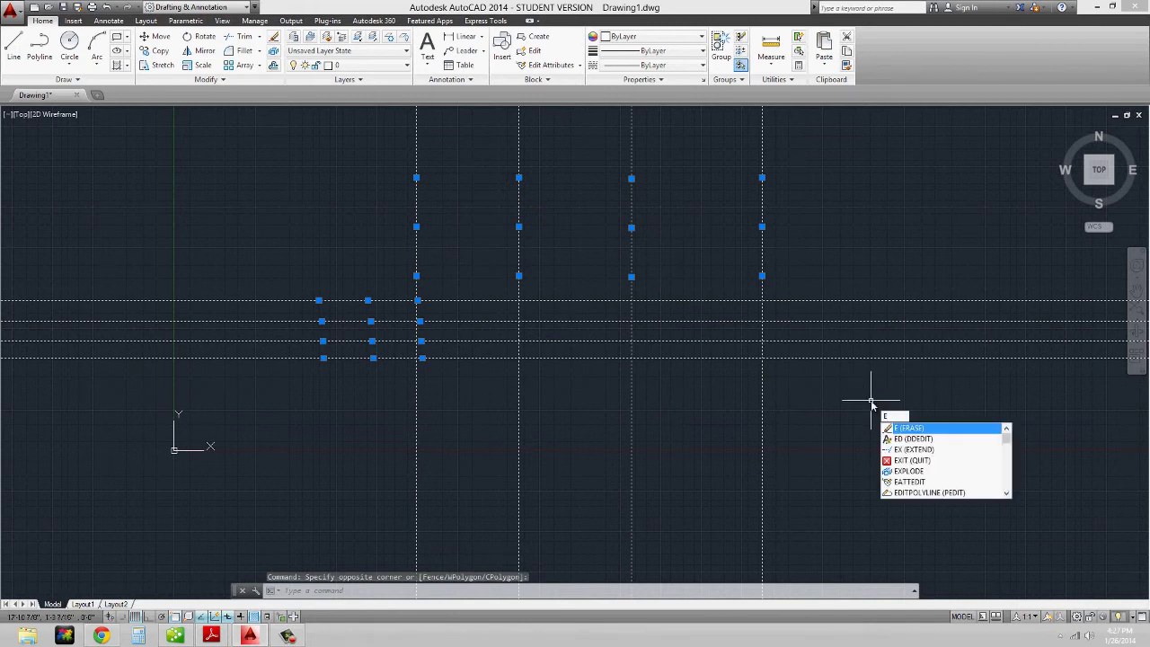
key(Return)
middle_drag(419, 221, 430, 253)
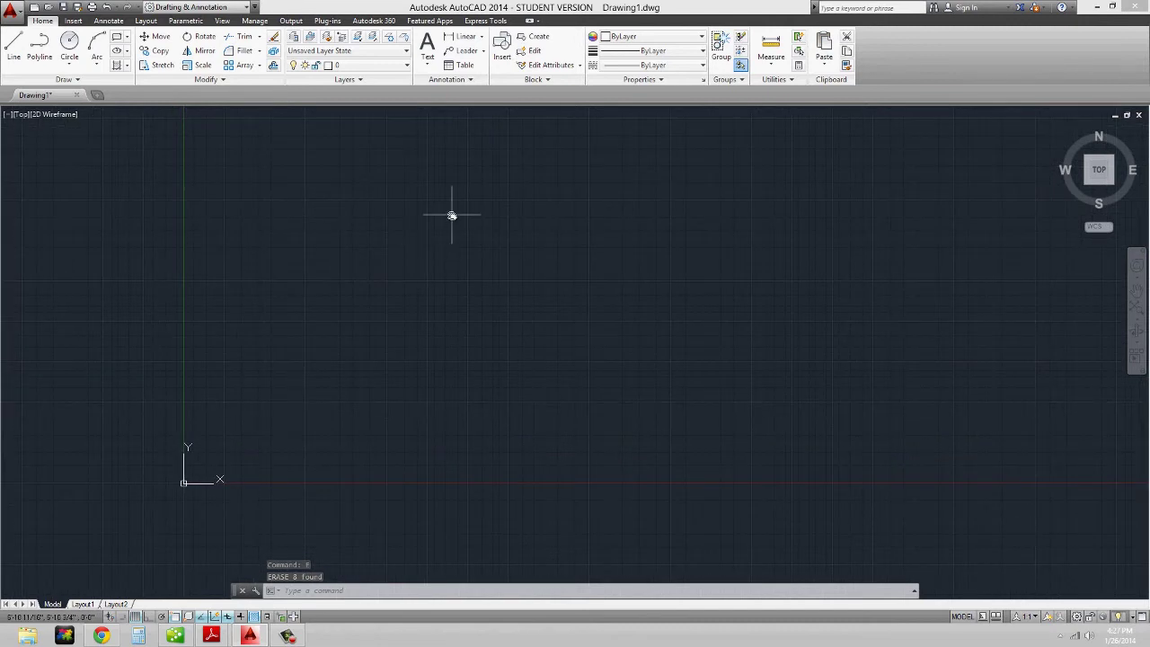
Place one horizontal construction line low on the drawing using XLINE Hor.
text(xl)
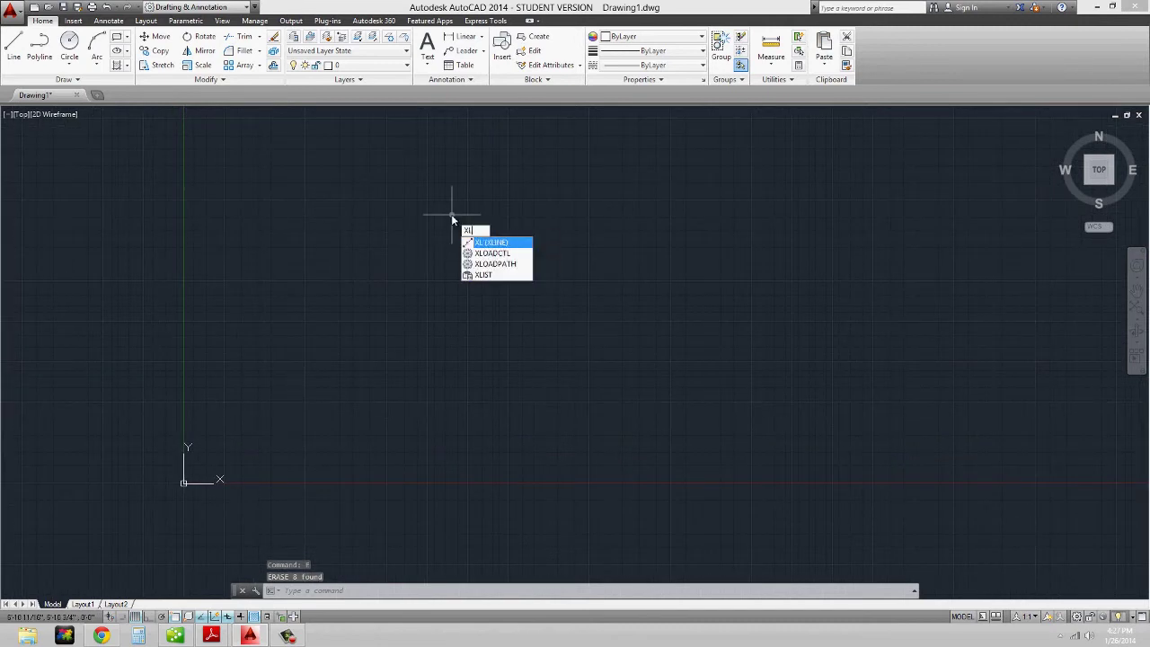
key(Return)
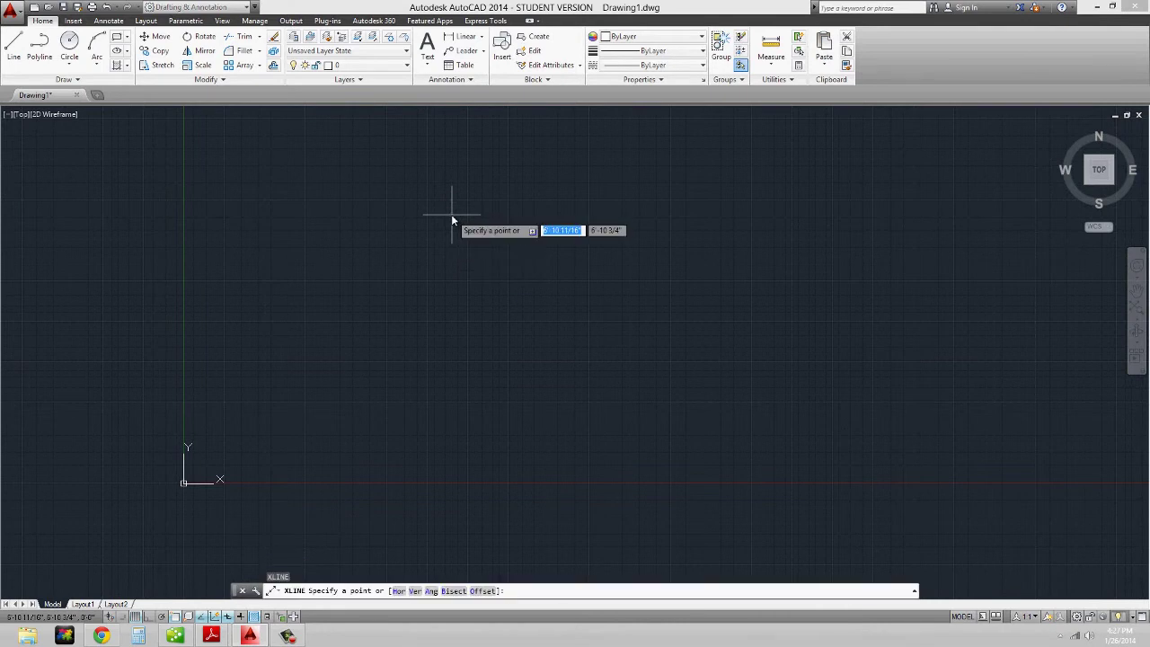
text(h)
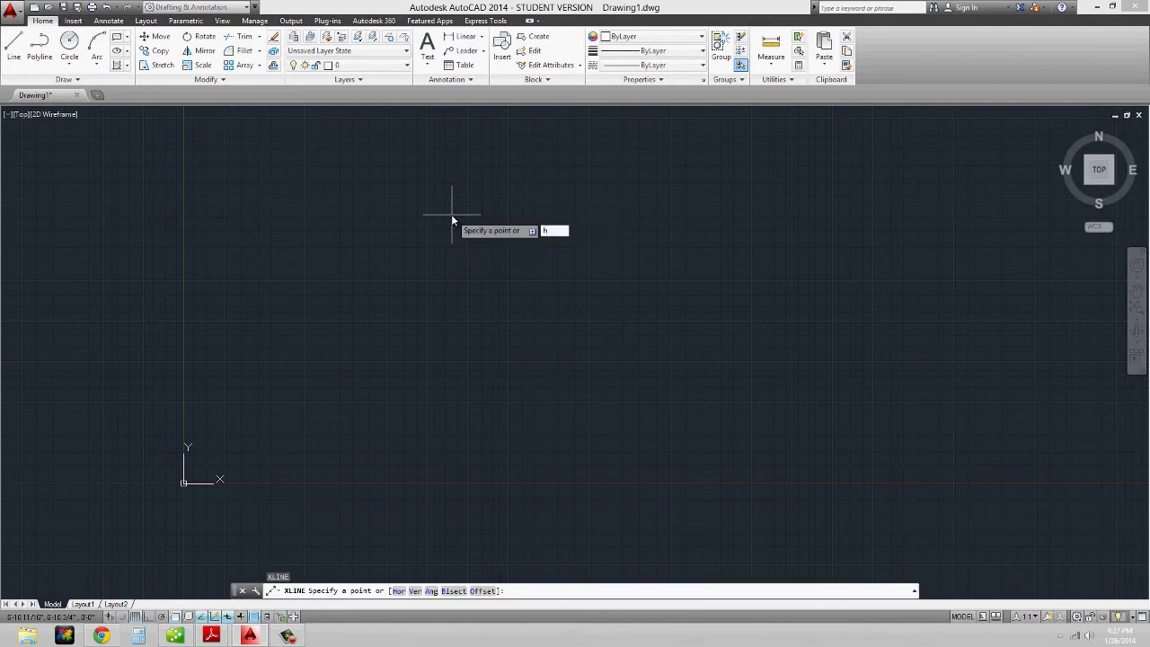
key(Return)
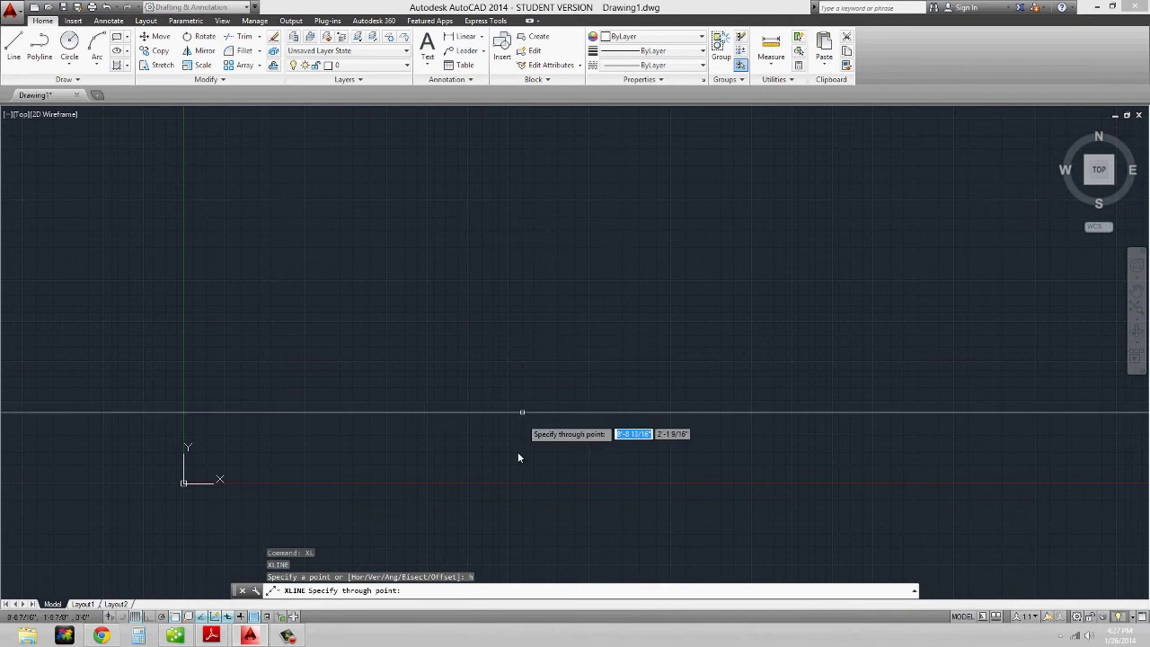
click(529, 413)
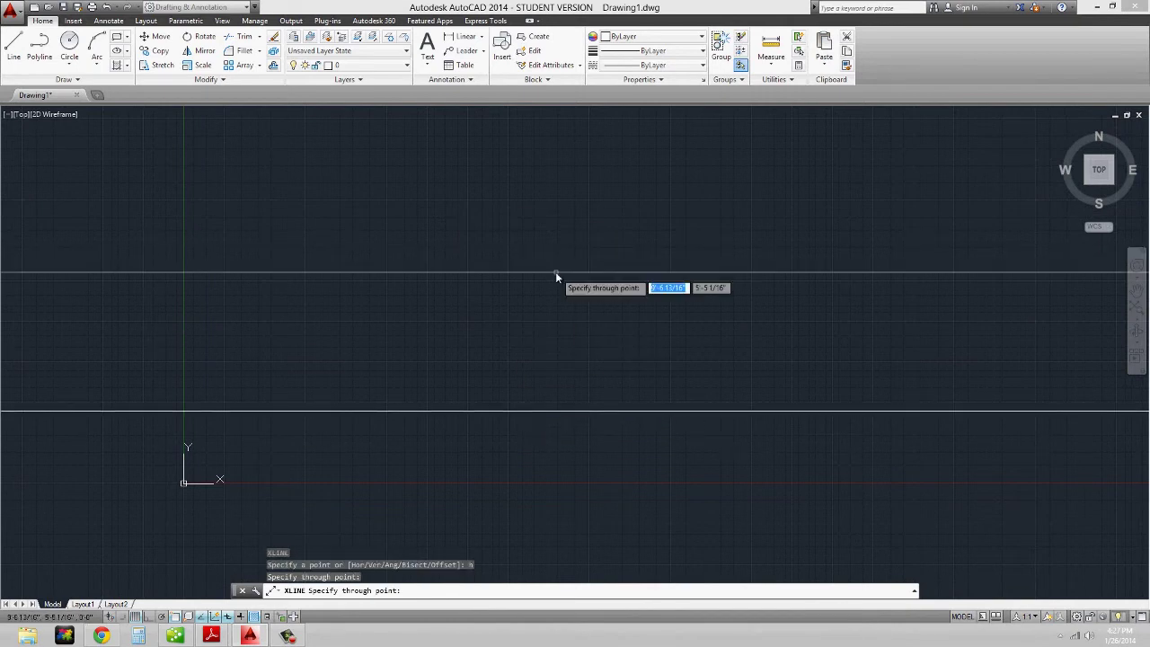
key(Escape)
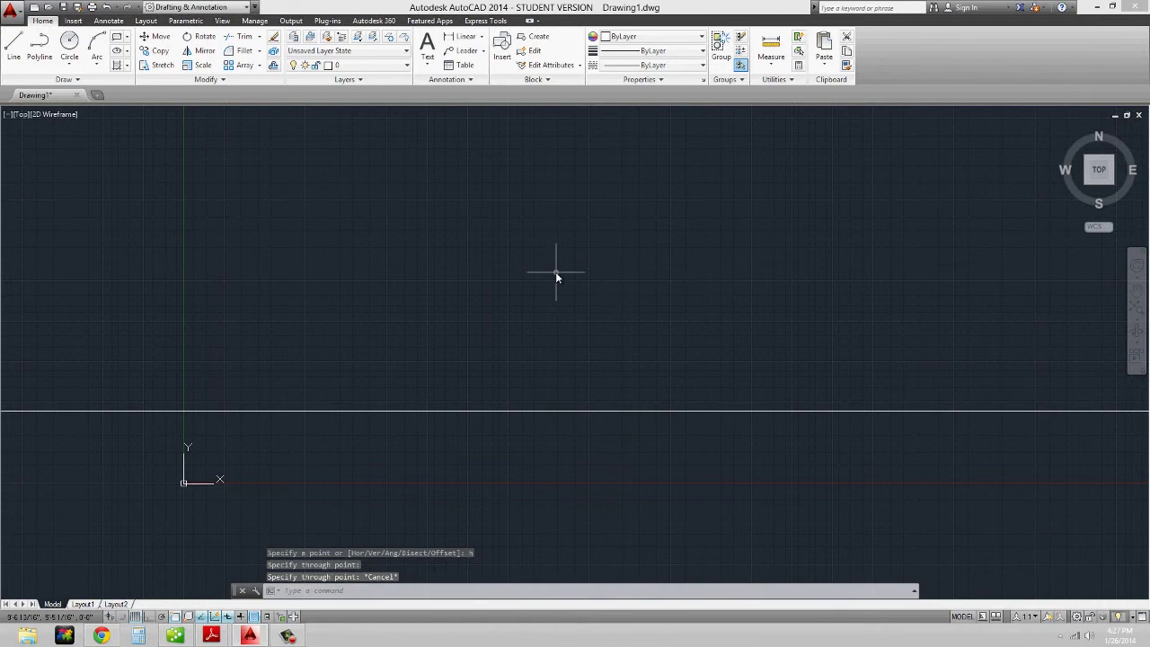
Add one vertical construction line left of centre using XLINE Ver.
key(Return)
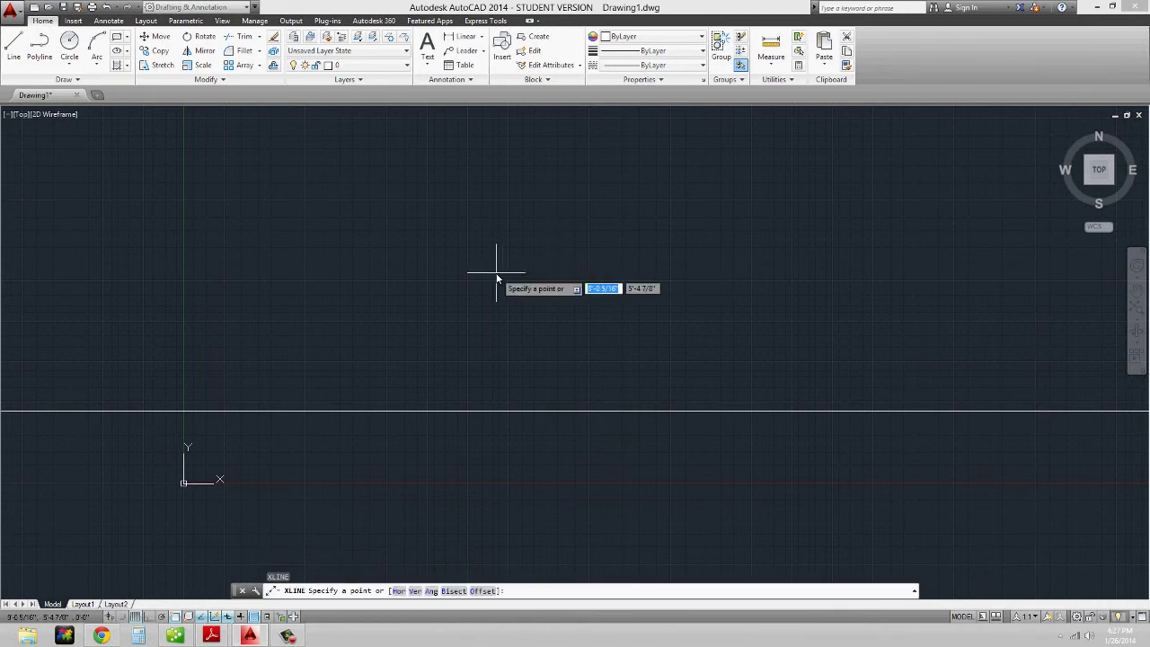
text(v)
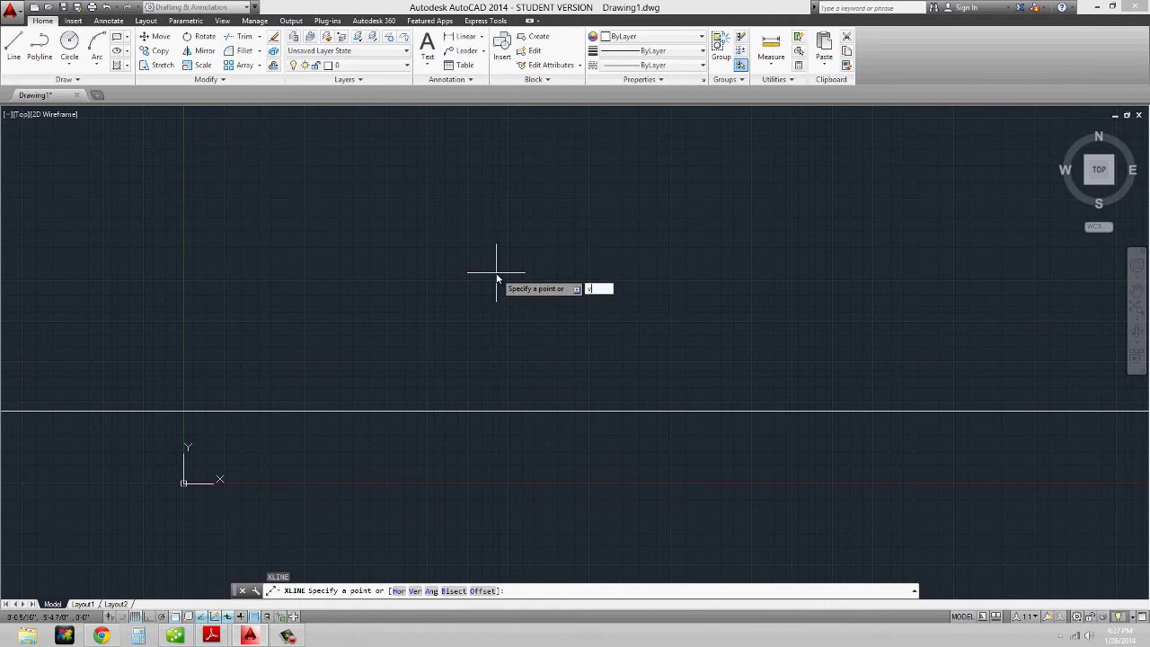
key(Return)
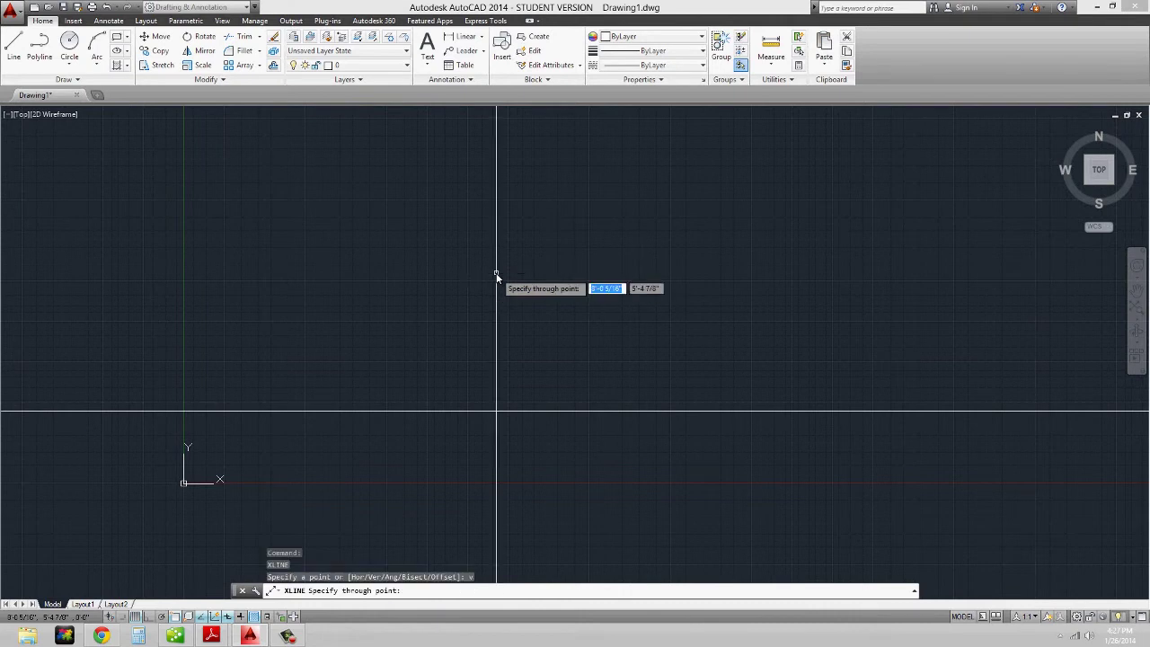
click(365, 305)
key(Escape)
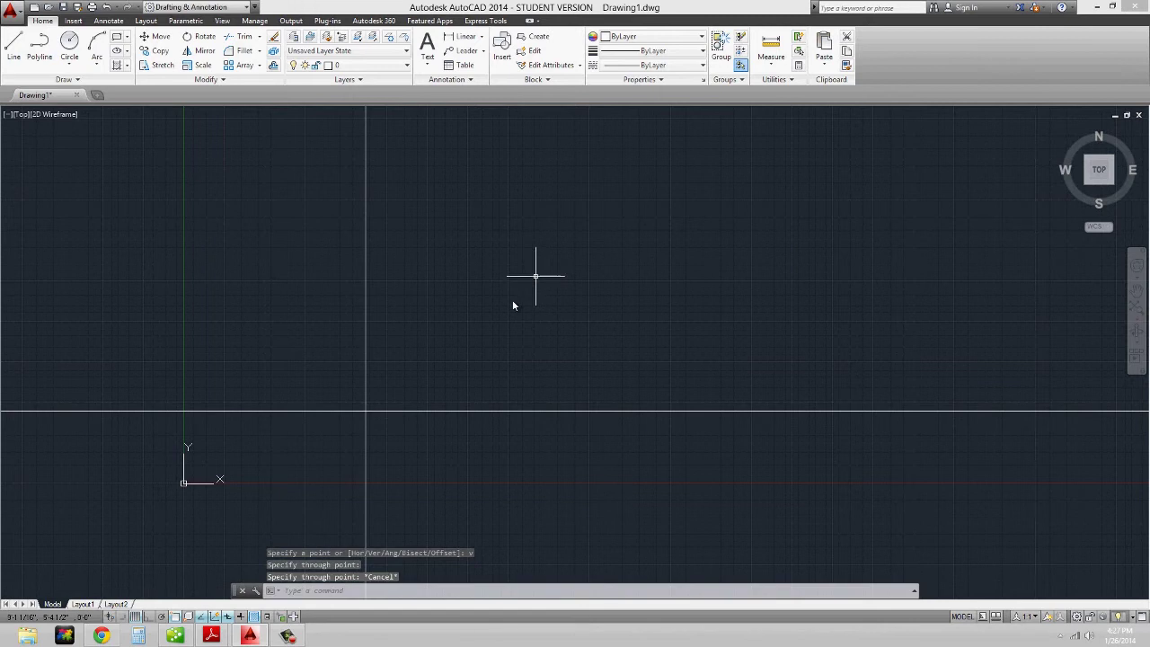
scroll(510, 310, down, 2)
middle_drag(510, 310, 493, 349)
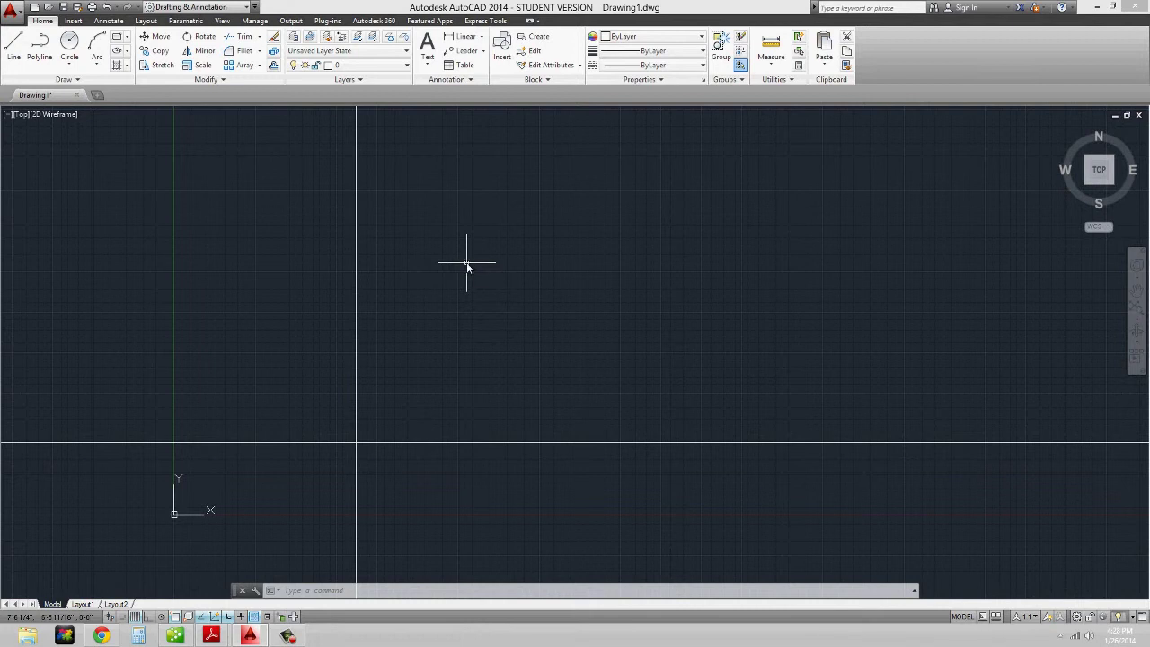
Launch the OFFSET command (O) so it prompts for an offset distance.
text(o)
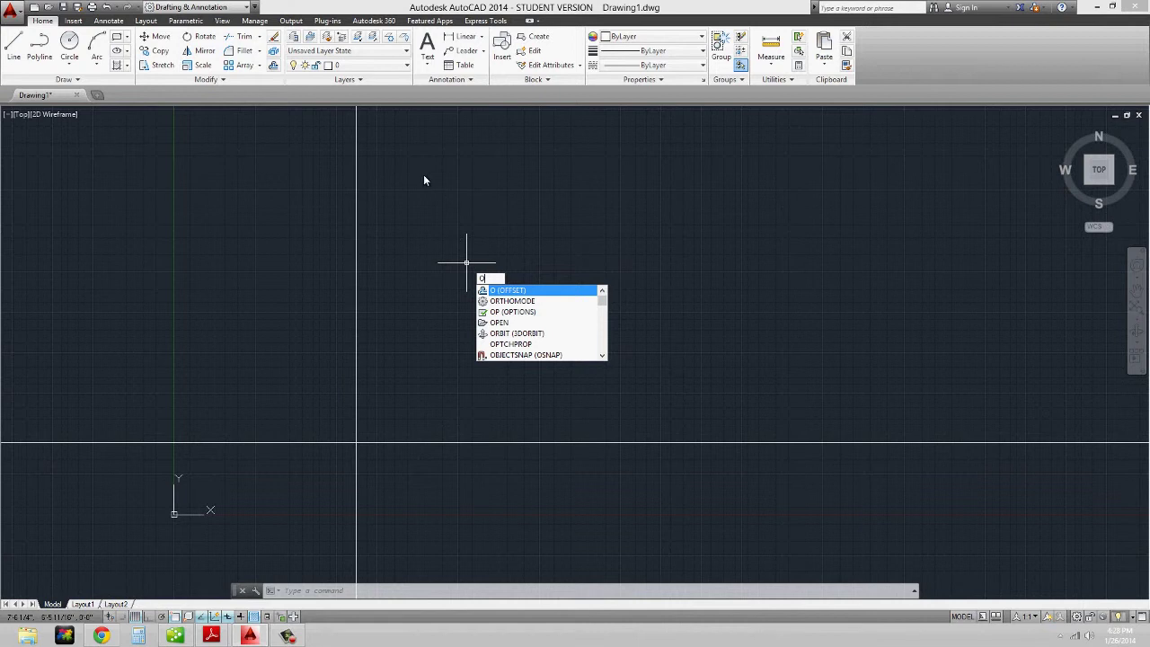
key(Escape)
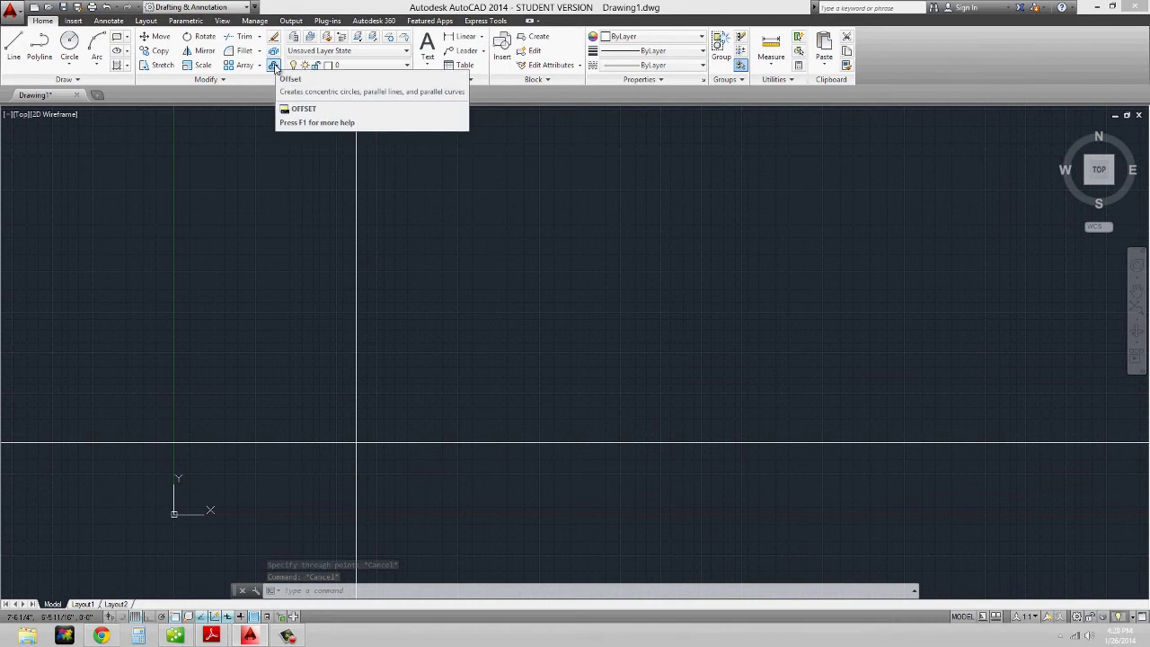
text(o)
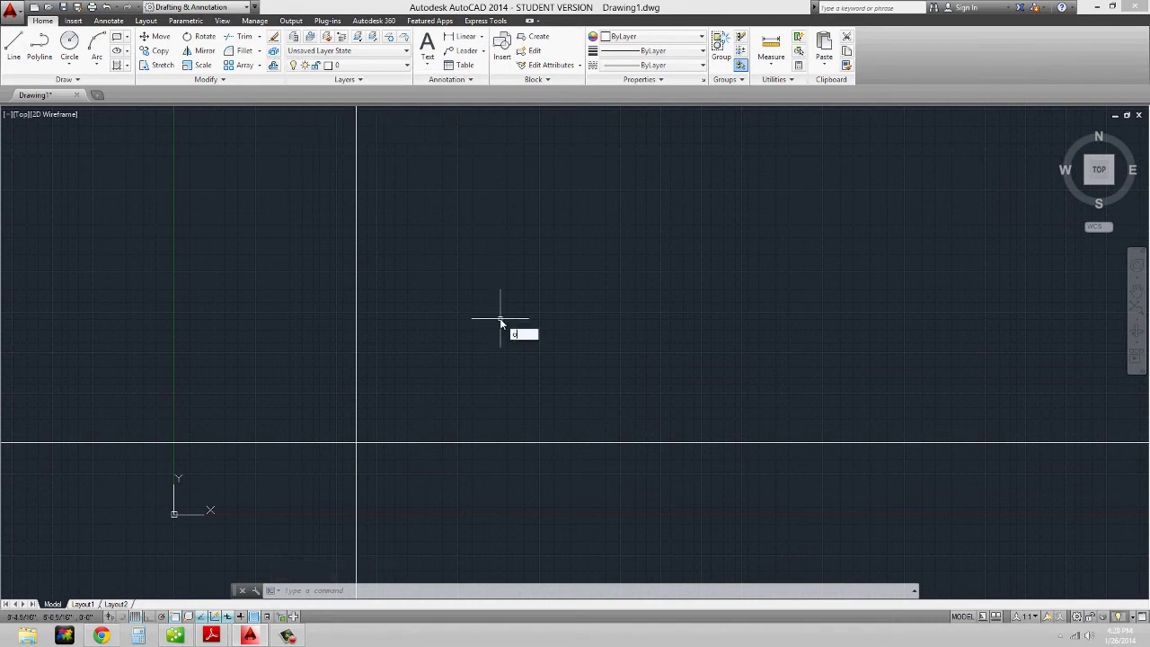
key(Return)
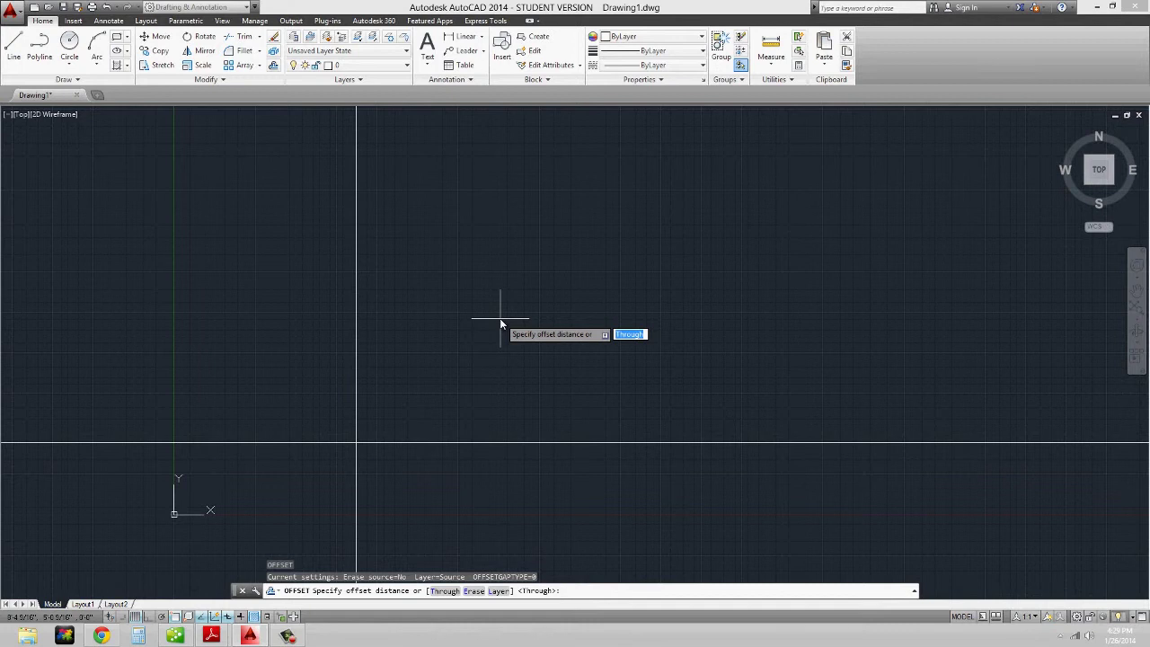
Offset the vertical xline 6 units to the right and the horizontal xline 6 units downward.
text(6)
key(Return)
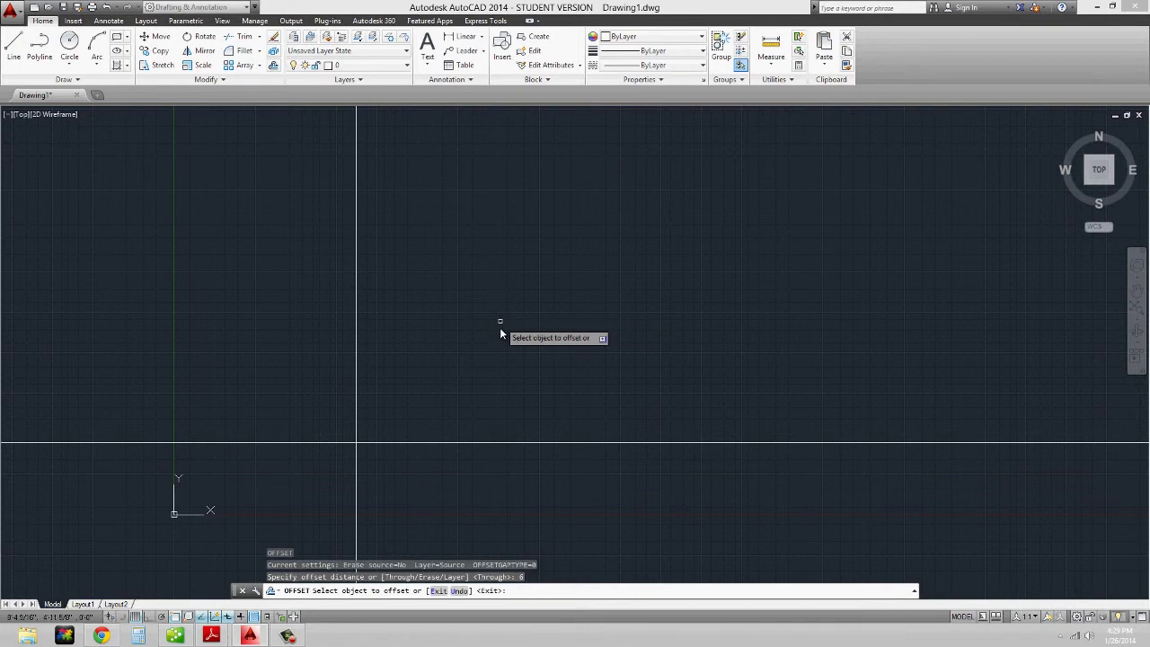
click(358, 318)
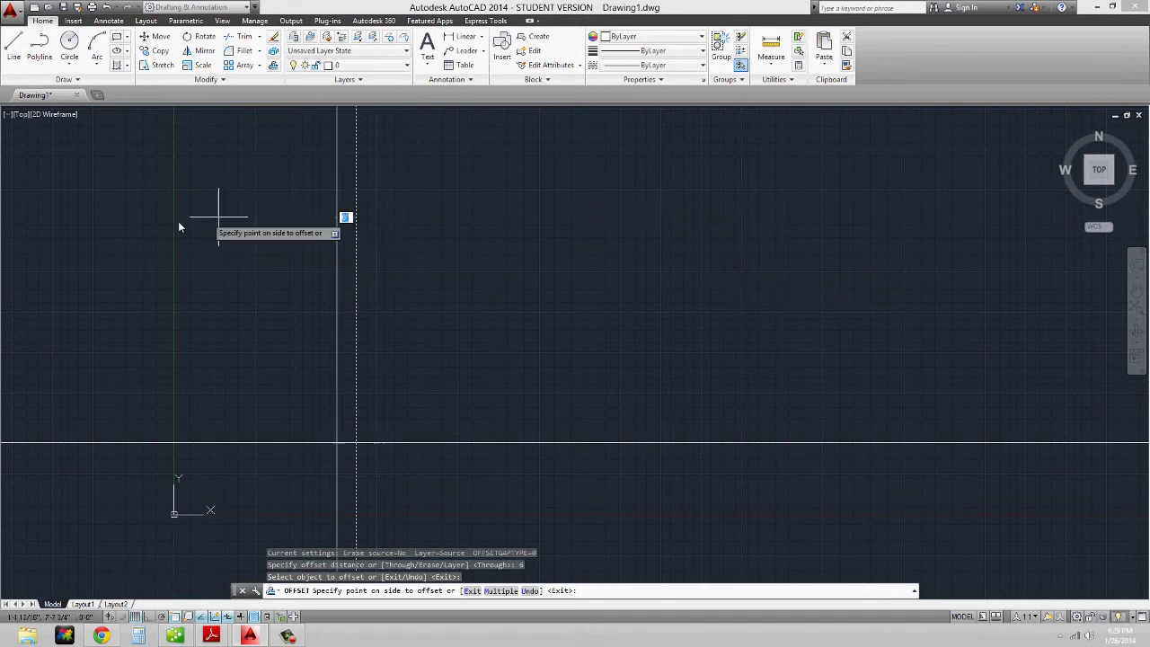
click(730, 202)
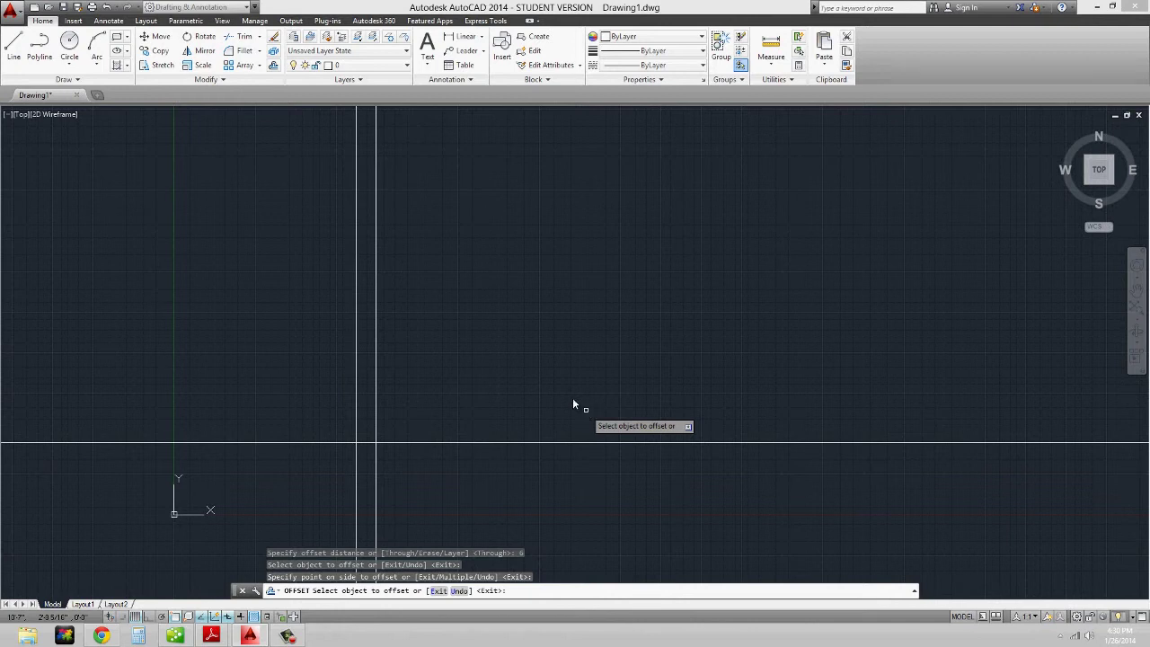
click(449, 443)
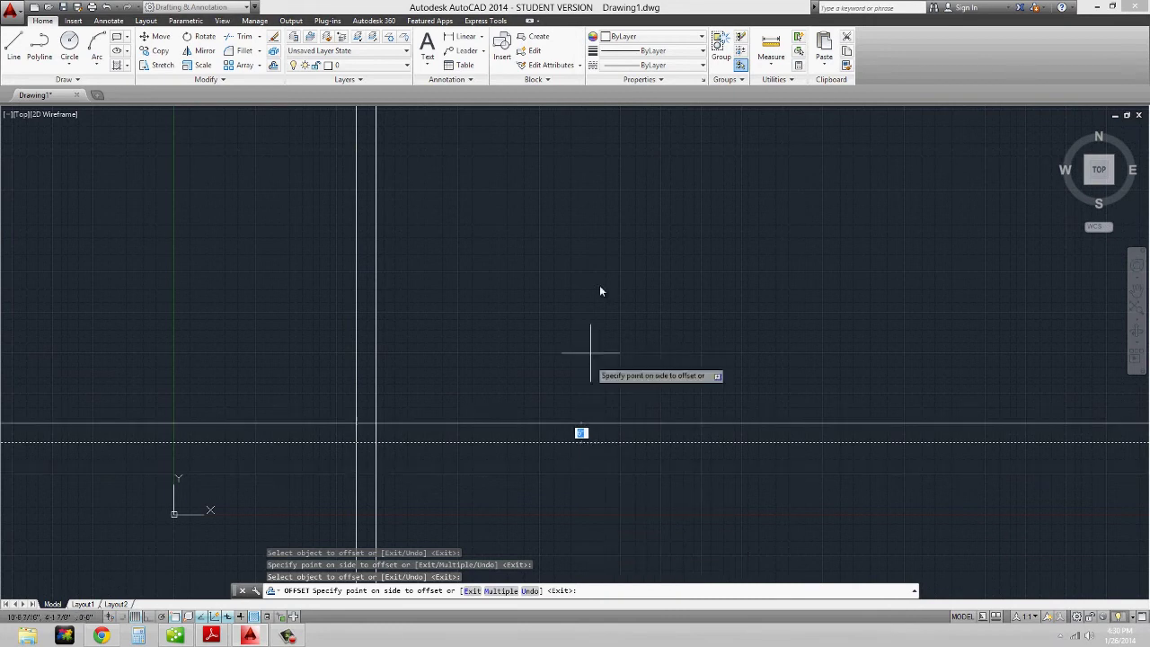
click(603, 540)
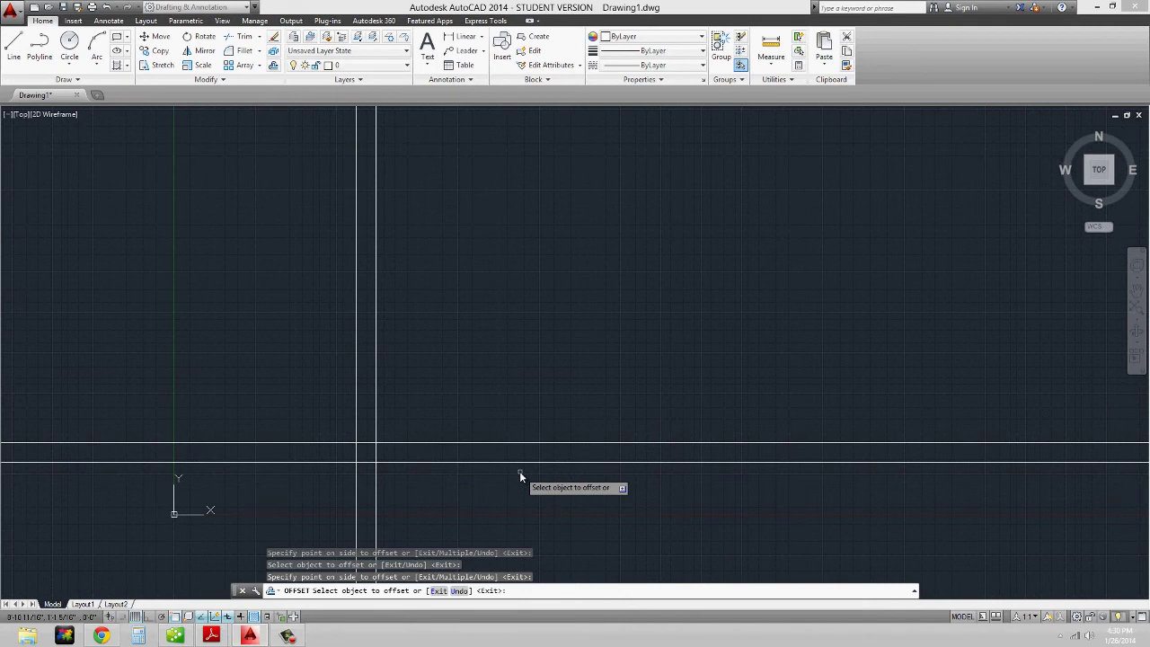
key(Escape)
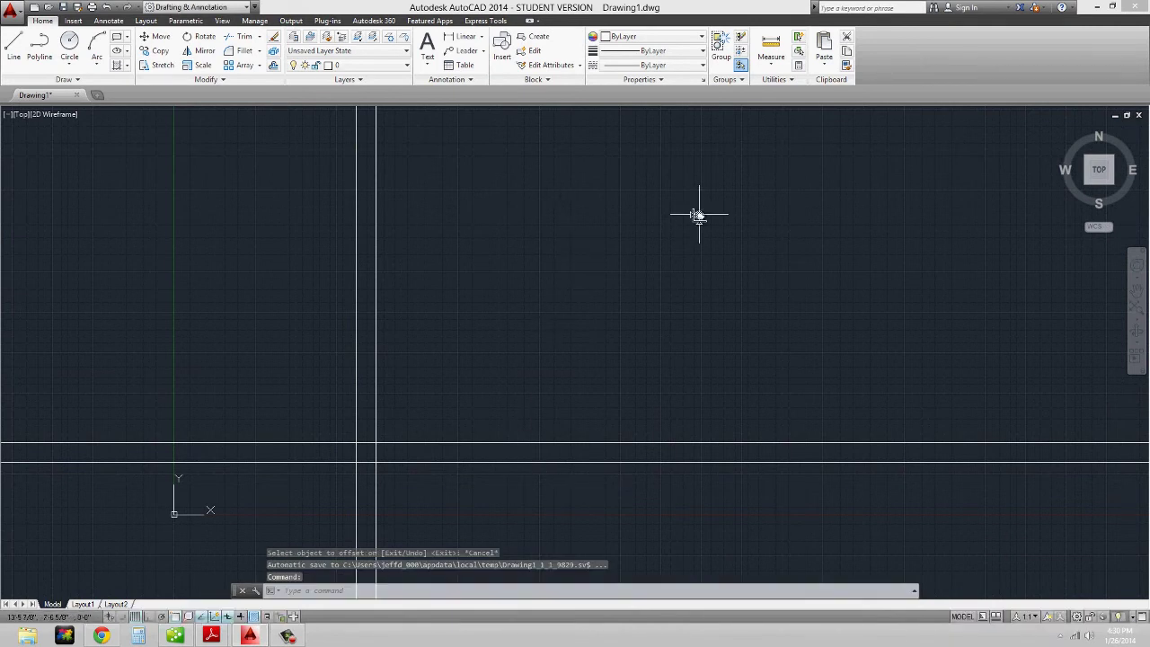
Draw an upper six-point zigzag with the LINE command.
text(L)
key(Return)
click(580, 233)
click(649, 184)
click(691, 213)
click(726, 175)
click(762, 206)
click(785, 179)
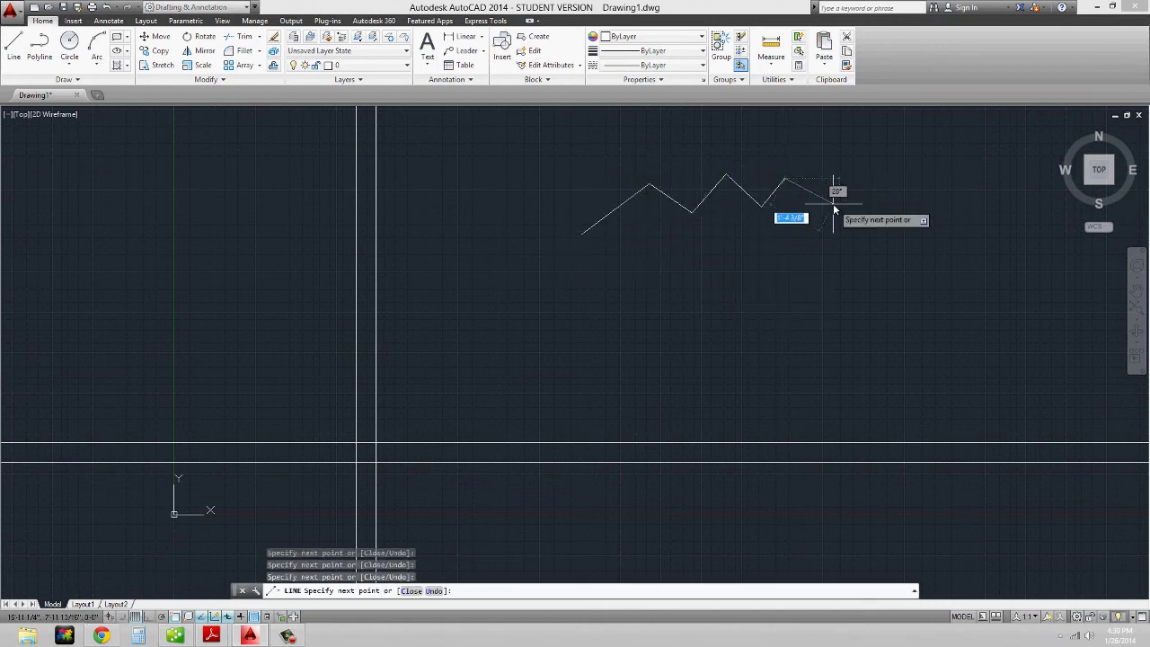
key(Escape)
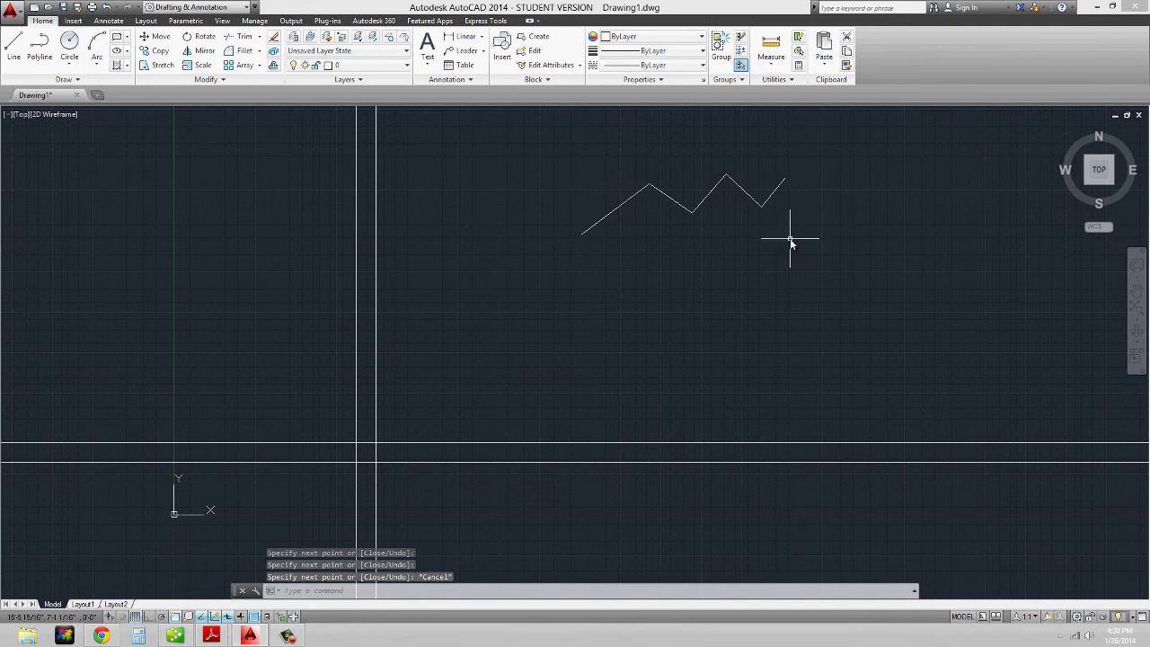
Draw a lower six-point zigzag below it as a single polyline with PLINE.
text(pl)
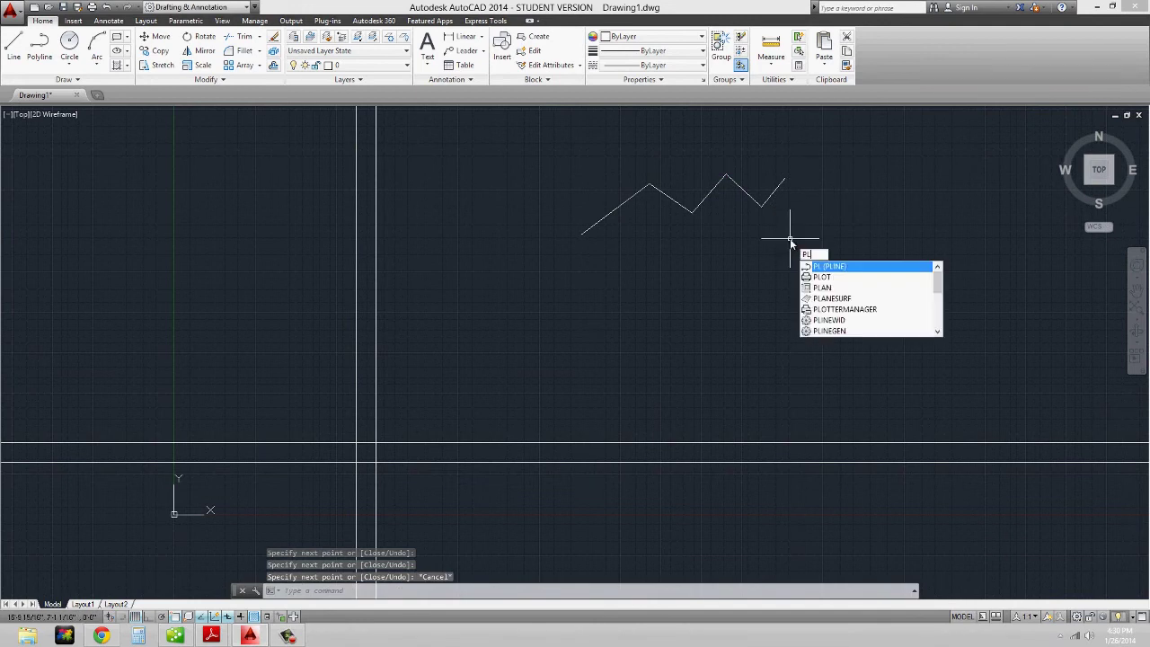
key(Return)
click(566, 360)
click(618, 313)
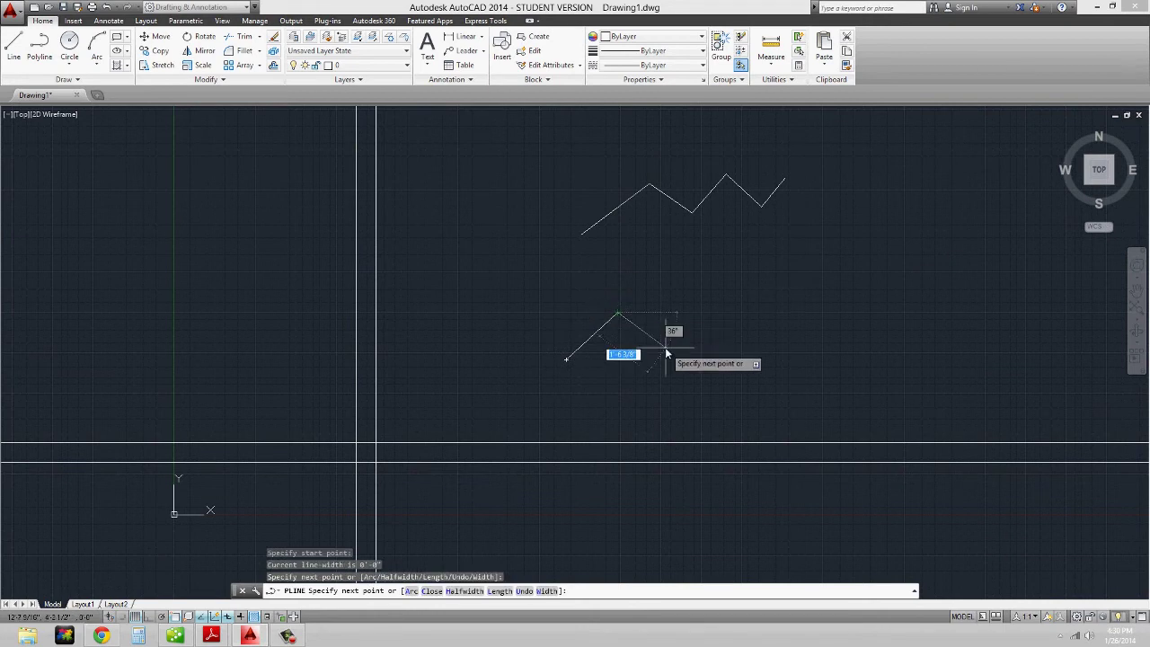
click(665, 347)
click(703, 302)
click(745, 334)
click(775, 295)
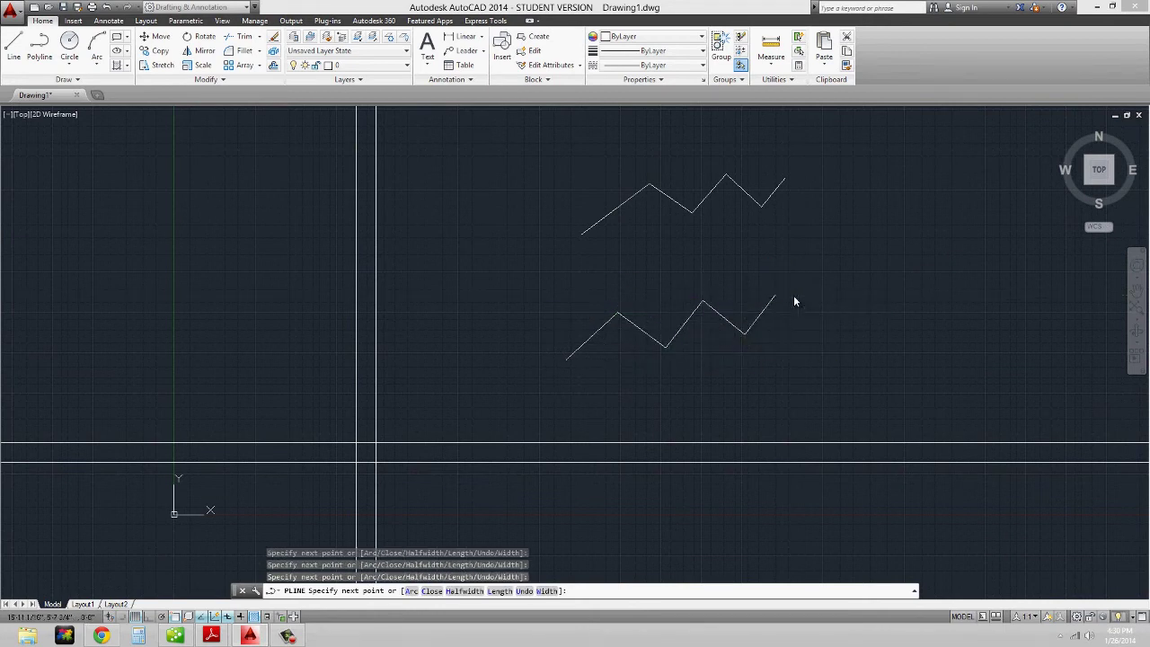
key(Escape)
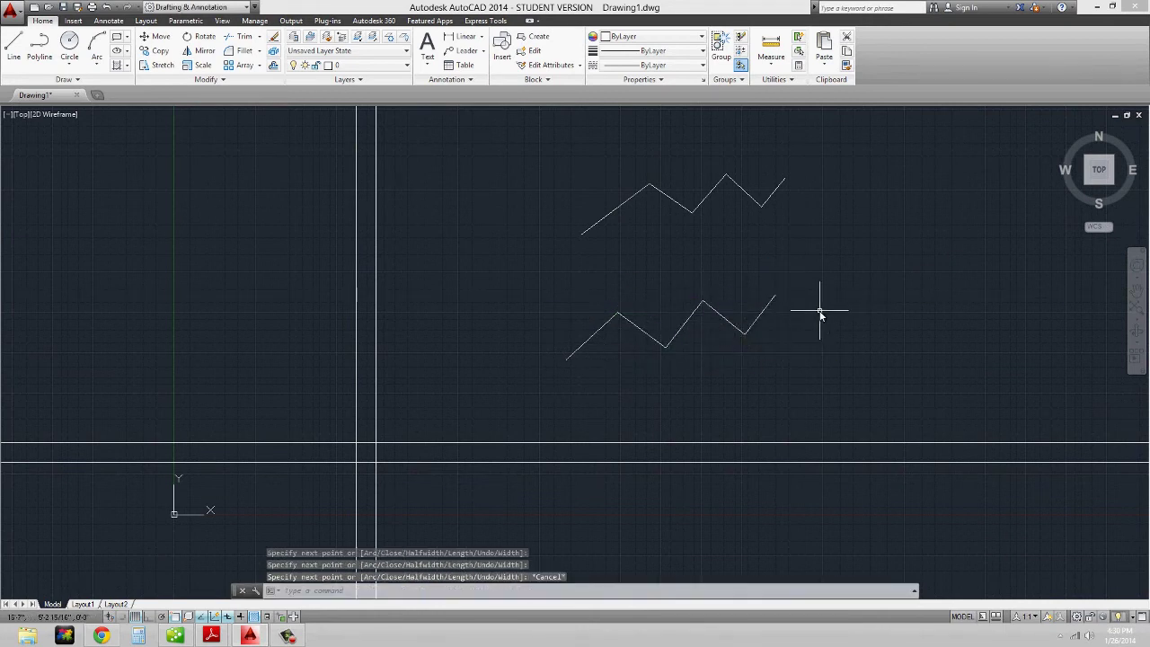
Offset each of the five upper zigzag line segments 4 units to the lower right.
text(o)
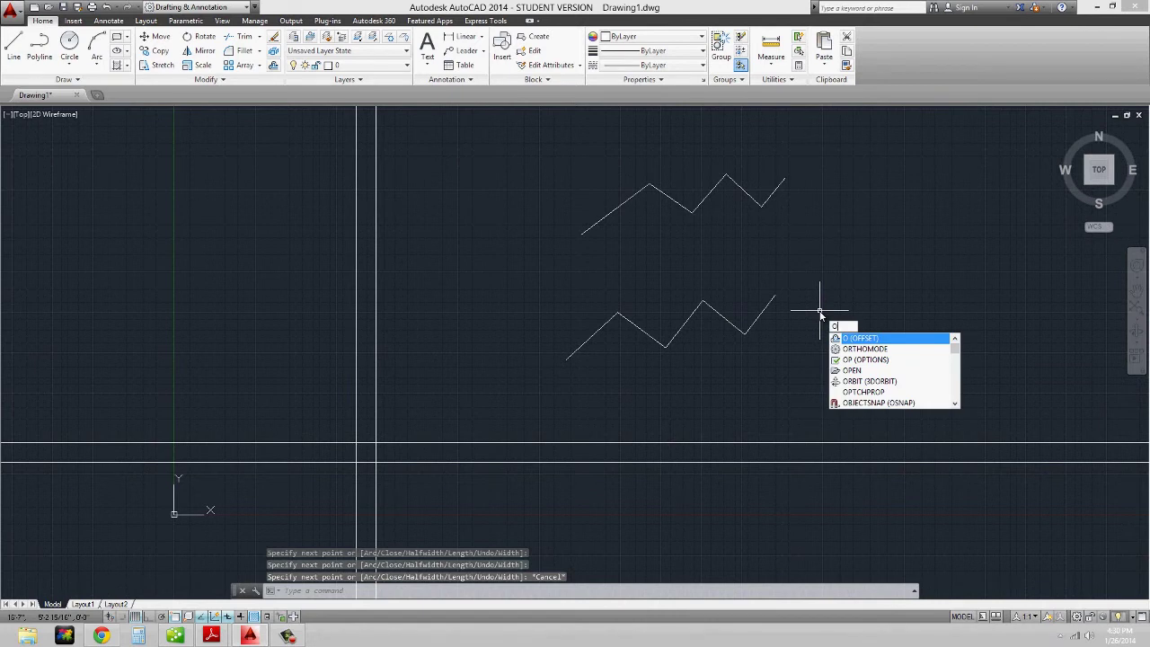
key(Return)
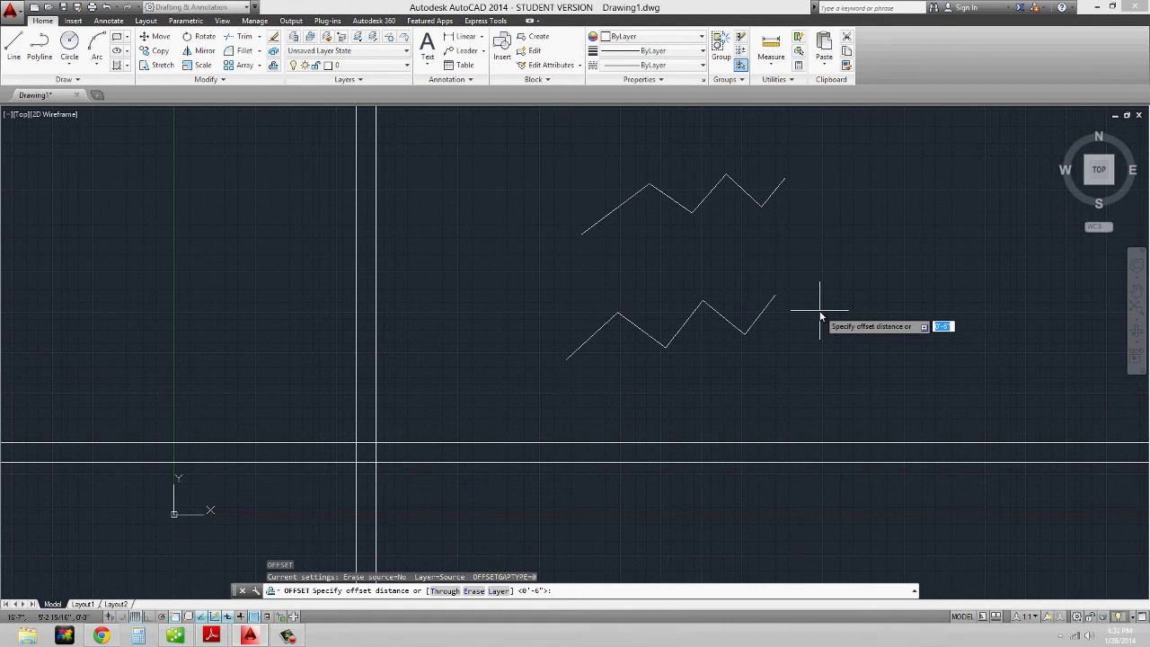
text(4)
key(Return)
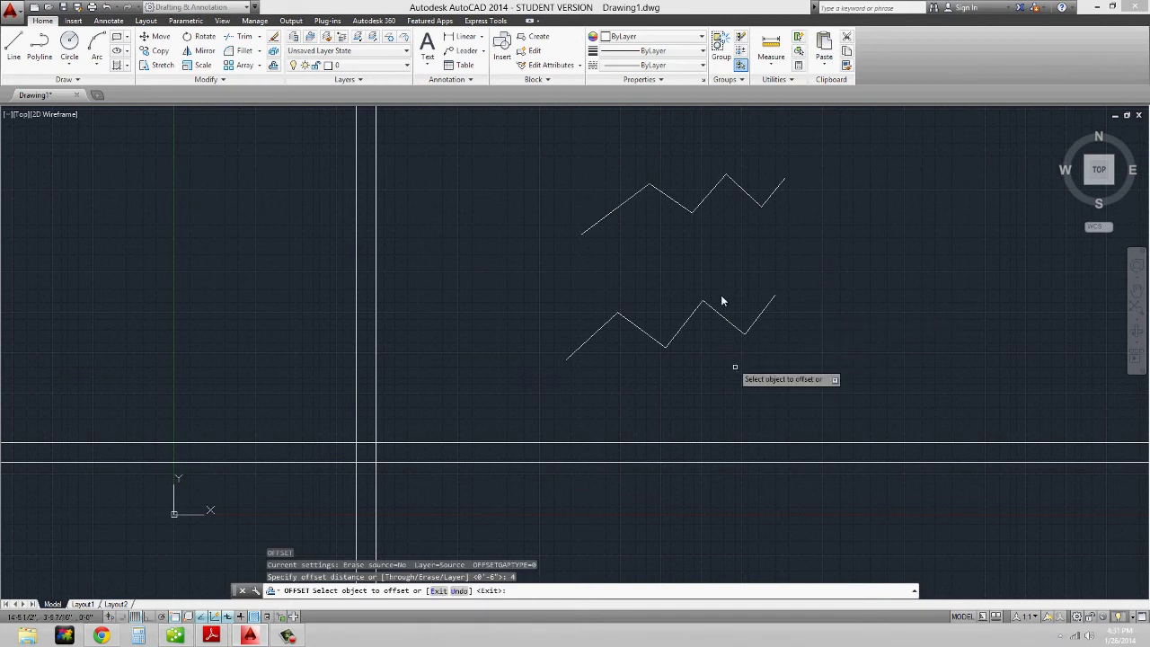
click(618, 212)
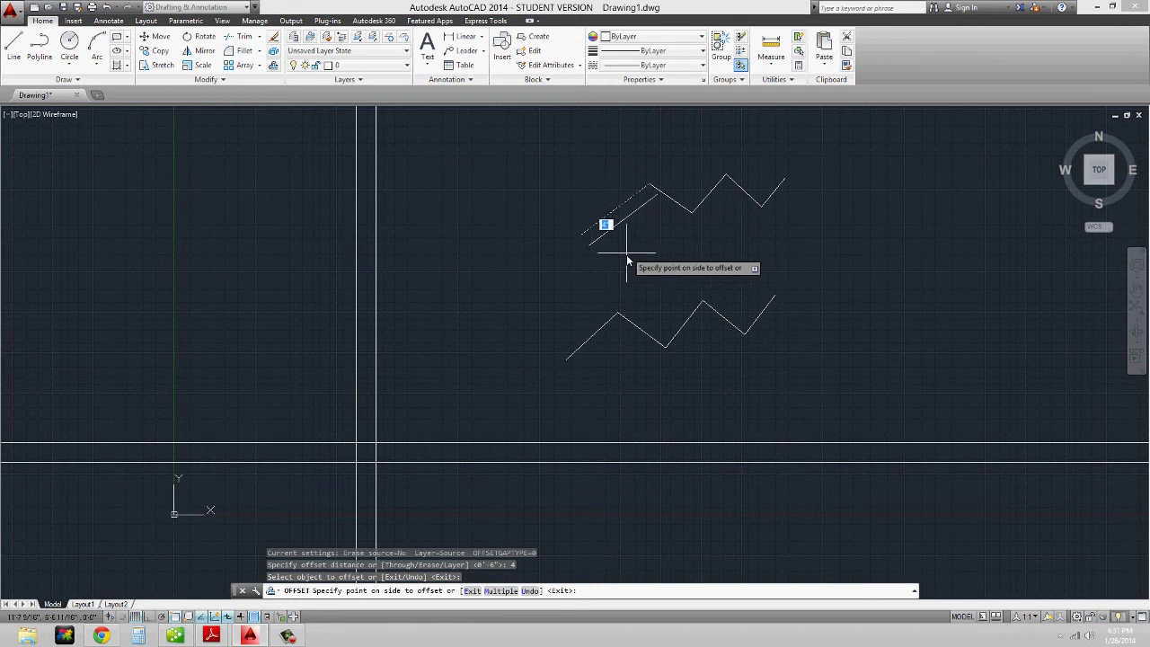
click(636, 264)
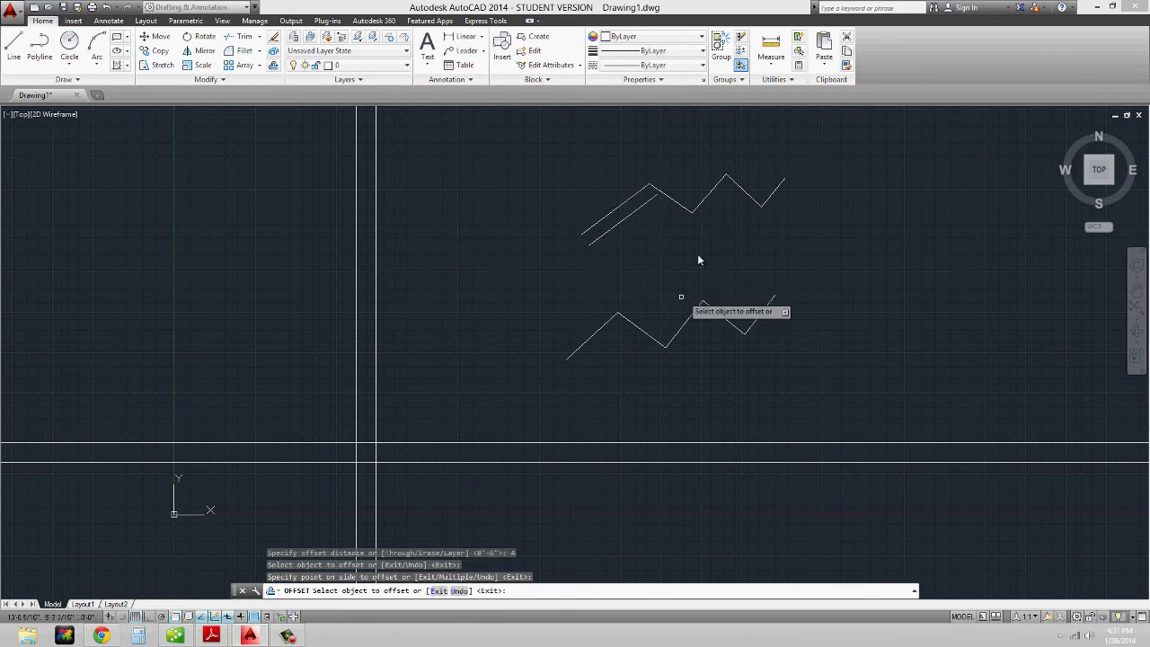
click(682, 210)
click(668, 257)
click(715, 186)
click(732, 251)
click(736, 185)
click(737, 233)
click(776, 196)
click(844, 238)
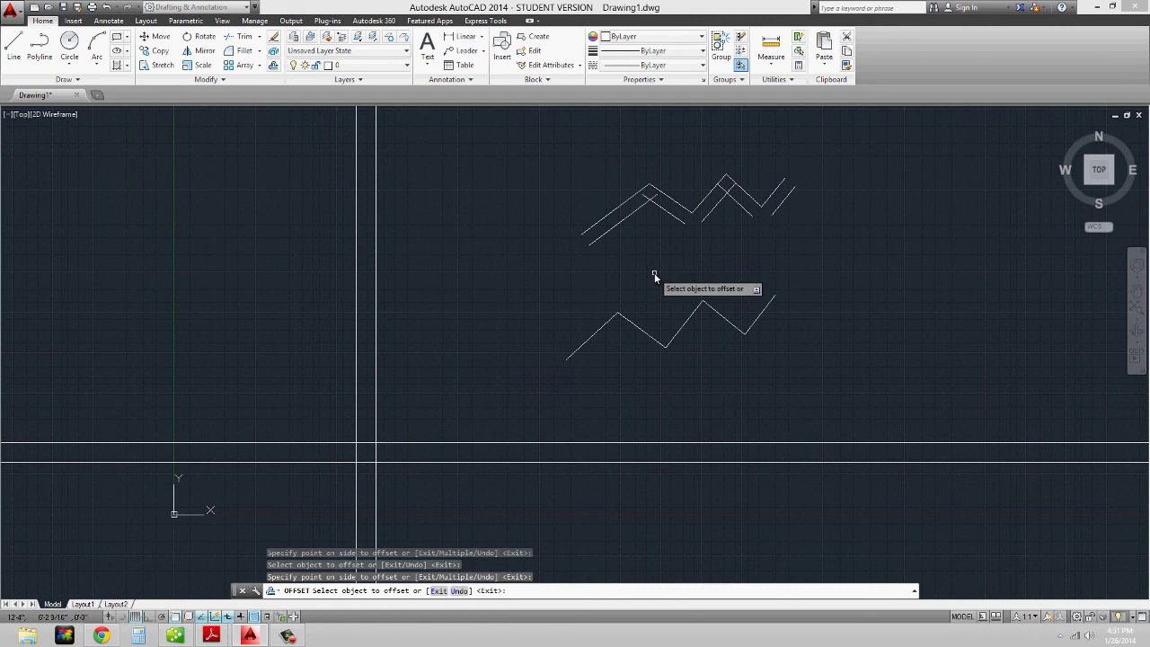
Offset the lower polyline zigzag 4 units to the lower right.
click(639, 331)
click(645, 384)
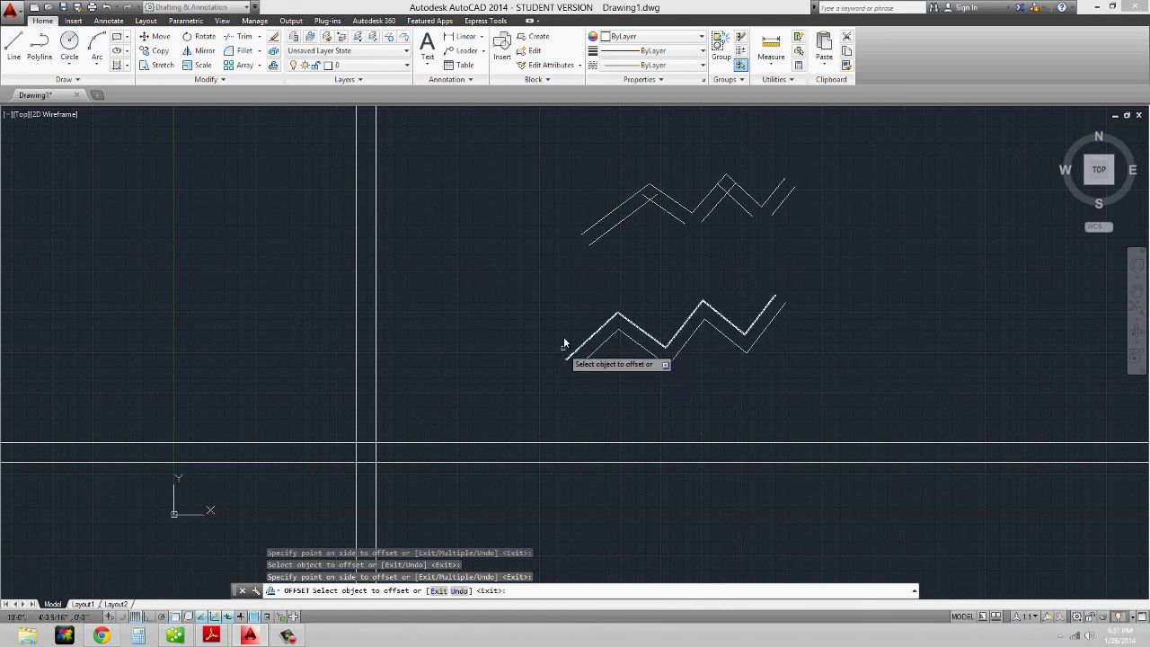
key(Escape)
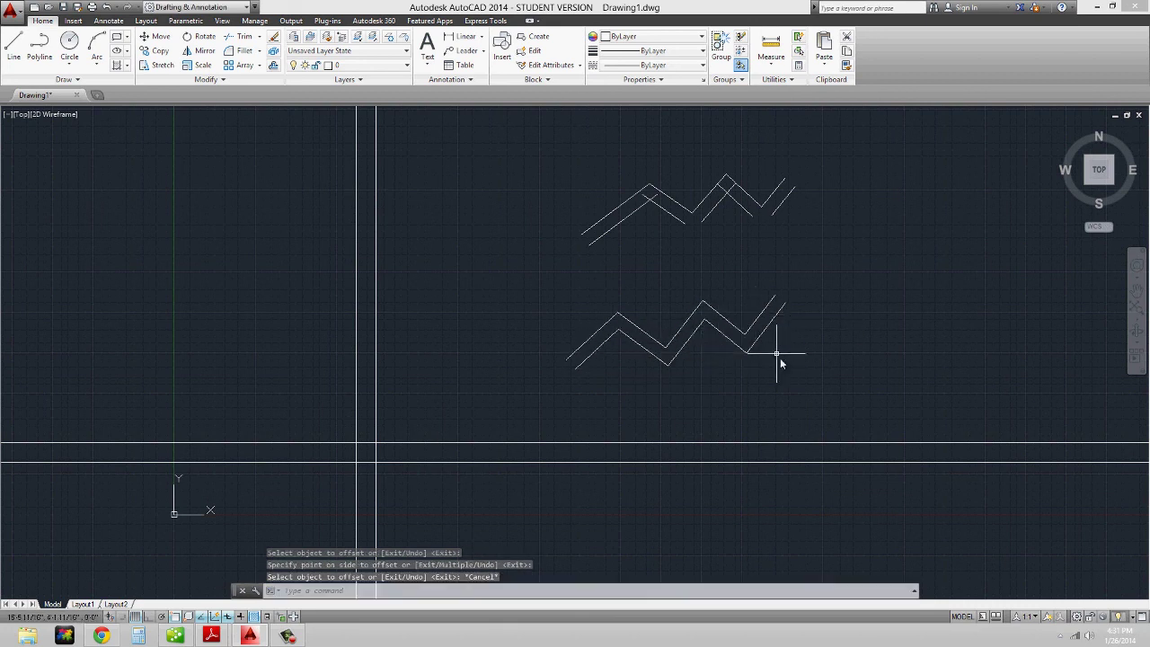